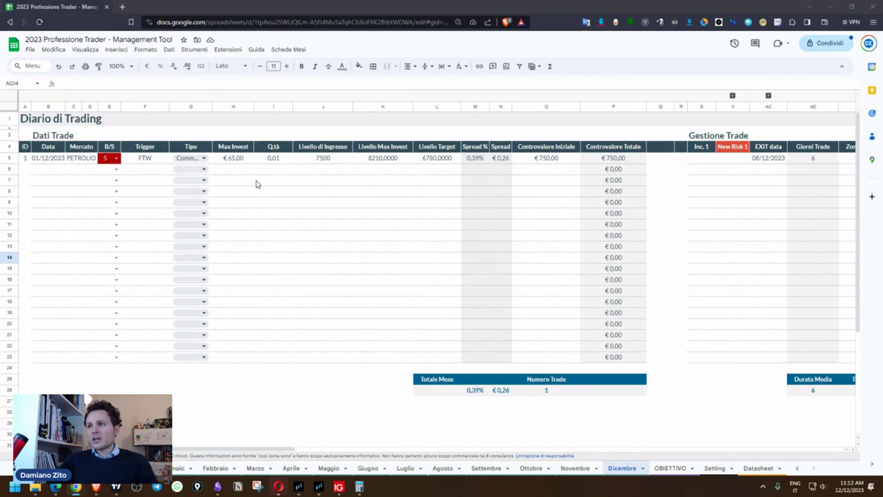
- Switch to the IG MetaTrader terminal and underline the closing time and closing price of the usoil sell trade in the account history
scroll(255, 183, right, 2)
scroll(255, 183, right, 5)
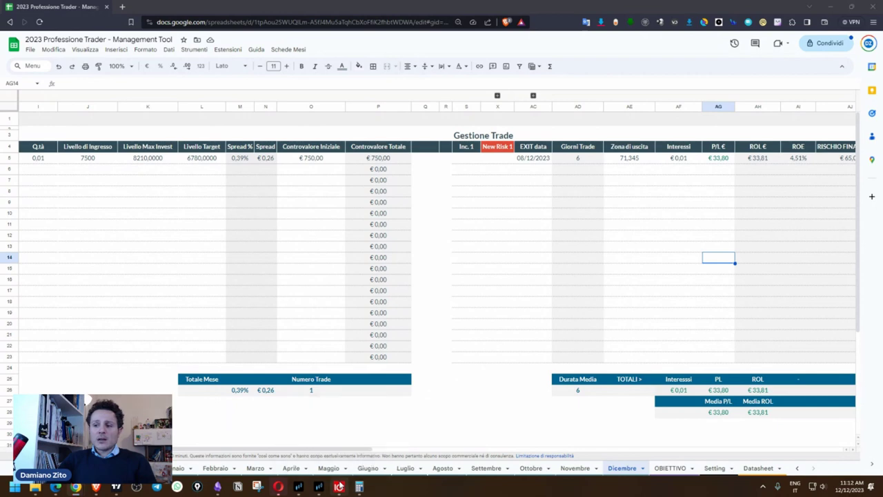
click(338, 486)
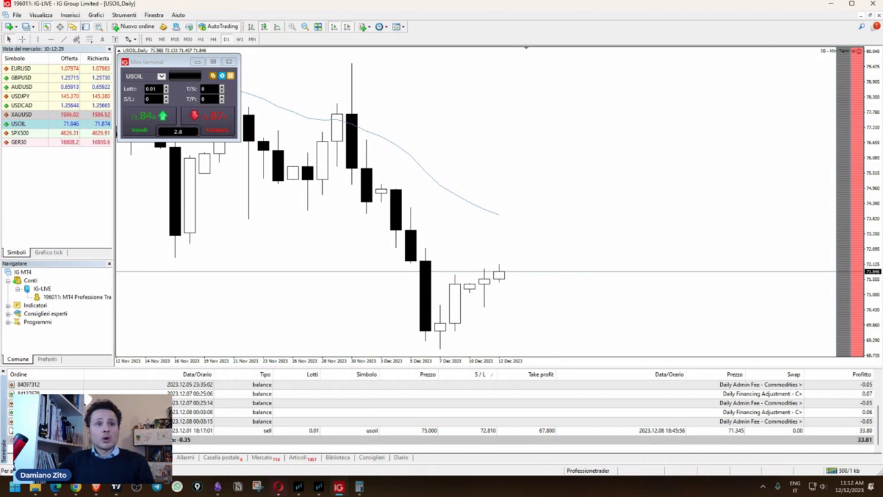
drag(667, 437, 684, 436)
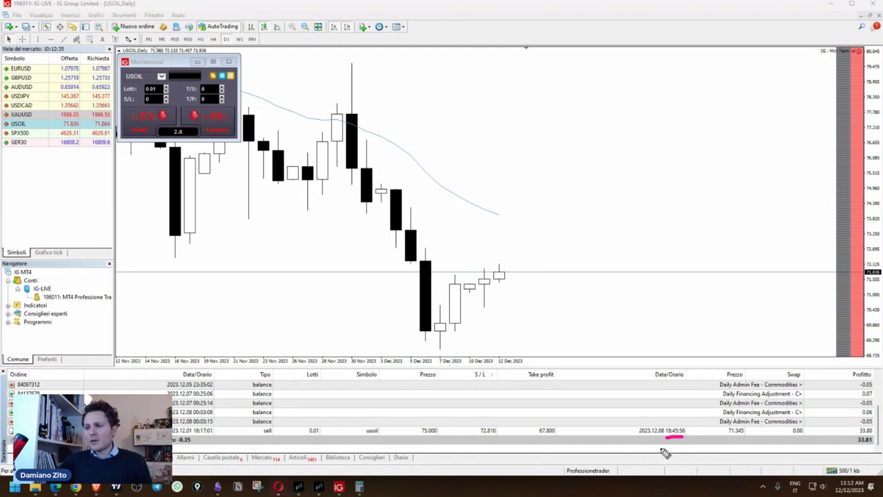
drag(729, 436, 744, 436)
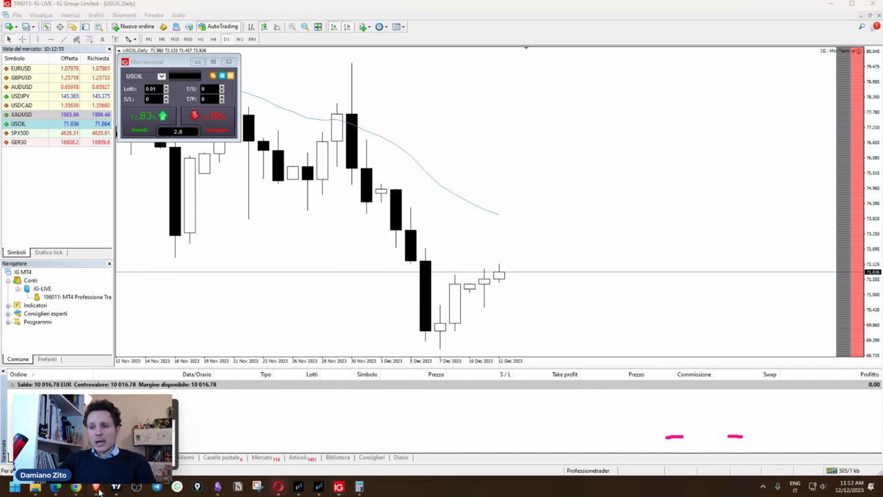
- Return to the trading journal spreadsheet and select the Note/commenti cell of the PETROLIO trade in row 5
key(alt+Tab)
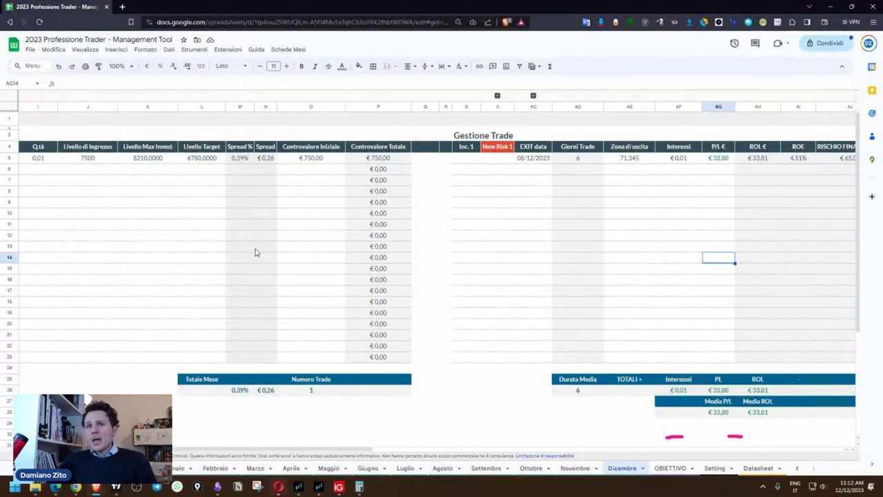
click(203, 239)
scroll(204, 239, right, 5)
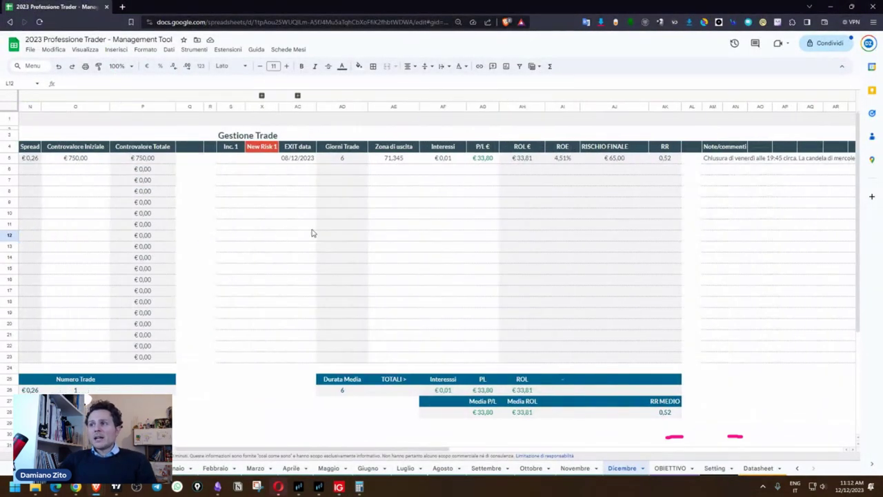
scroll(312, 233, right, 5)
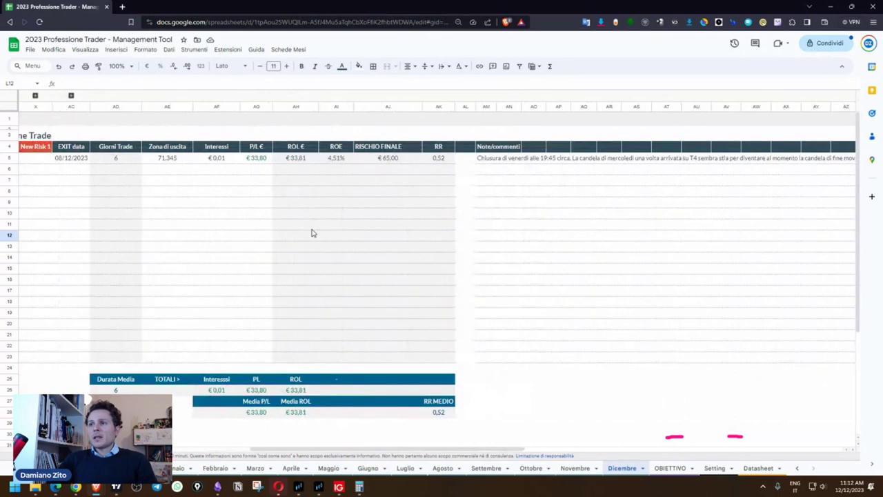
click(487, 160)
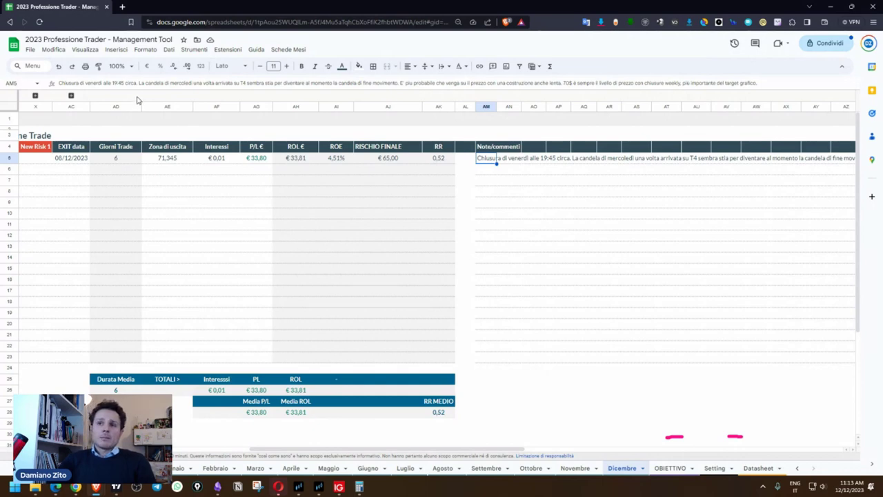
- Highlight the note's passages about Wednesday's candle and the 70$ weekly-close price level, and leave the cell unchanged
drag(140, 84, 233, 83)
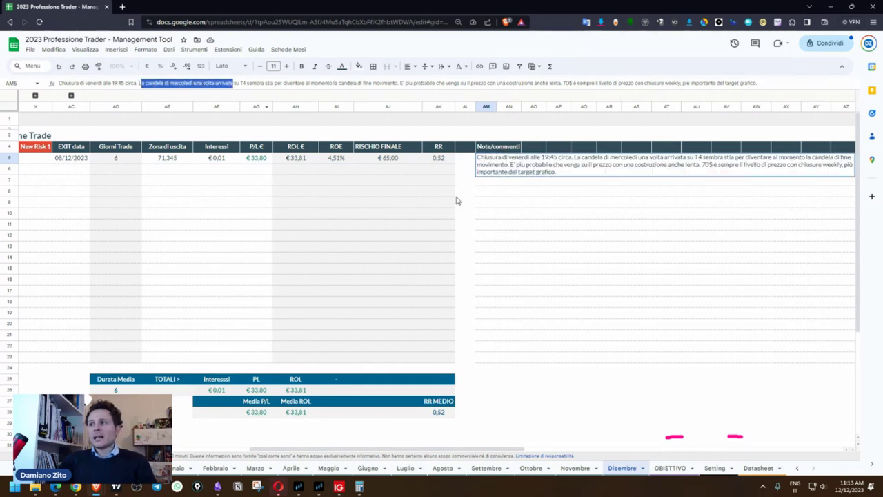
scroll(517, 255, right, 4)
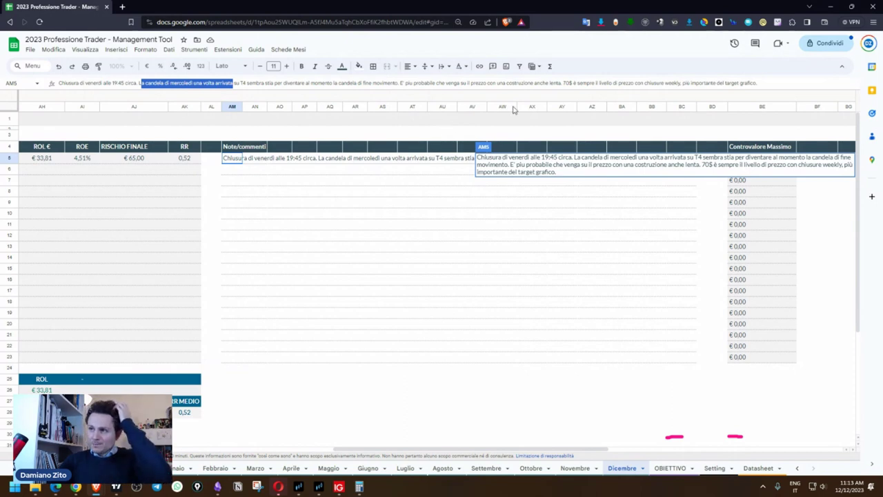
drag(562, 84, 672, 89)
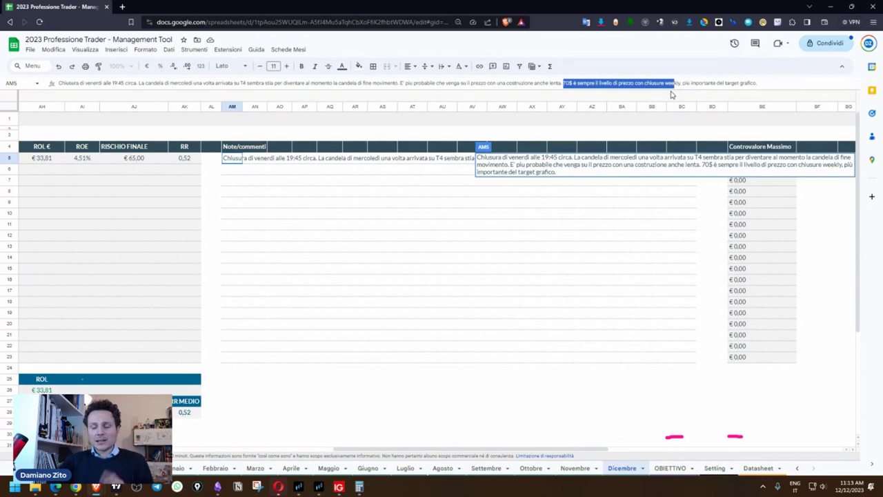
click(576, 207)
- Review the PETROLIO trade's entry data and its Gestione Trade figures, including interest, P/L and ROE
scroll(531, 211, left, 10)
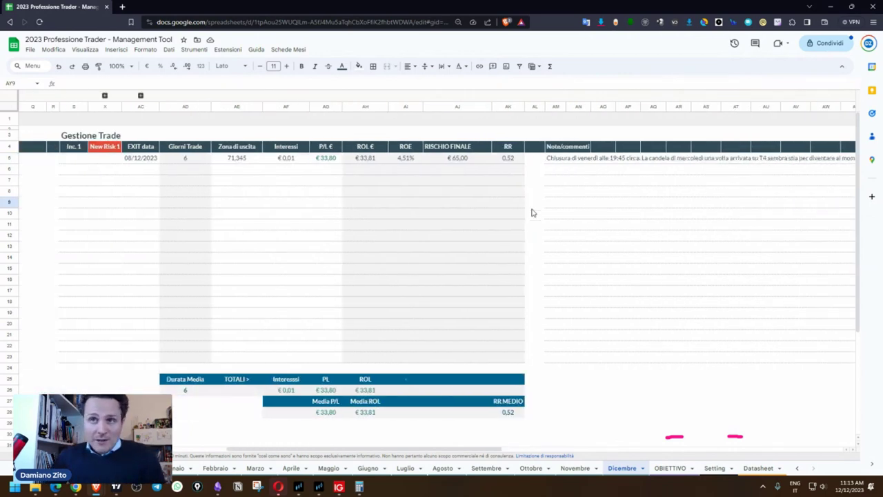
scroll(410, 248, left, 5)
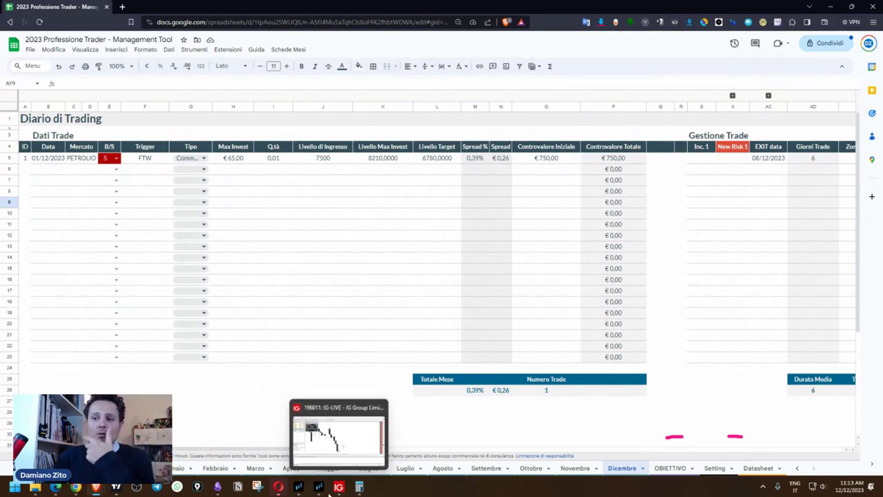
click(331, 192)
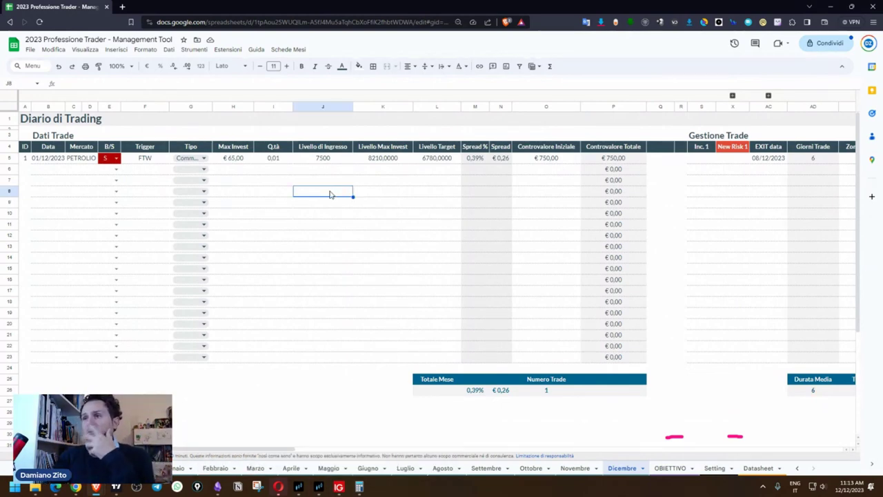
scroll(331, 193, right, 4)
scroll(464, 202, right, 4)
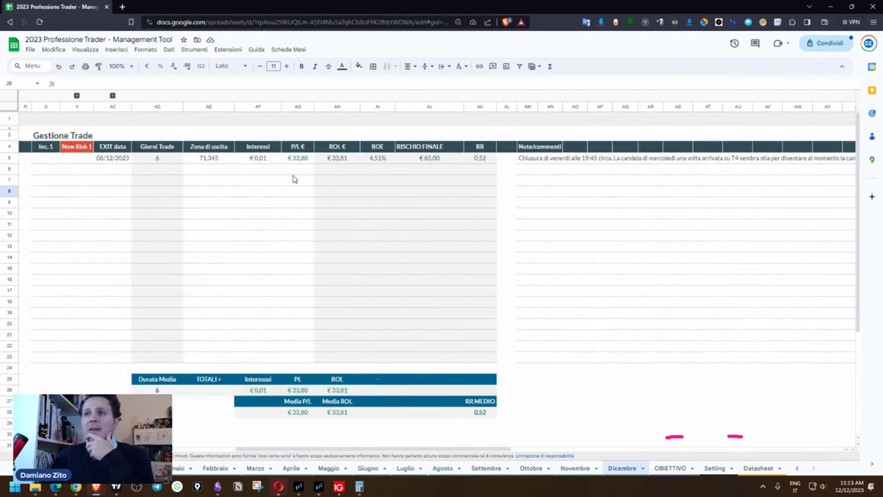
click(271, 162)
click(276, 182)
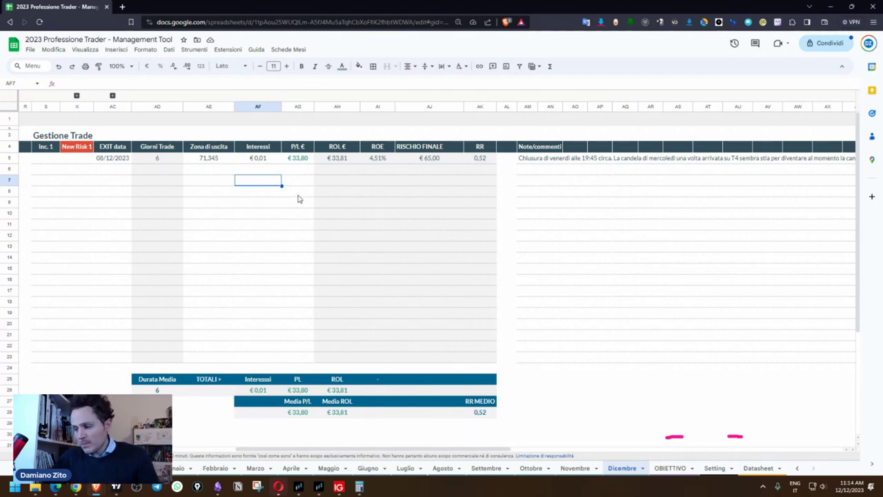
scroll(290, 190, left, 10)
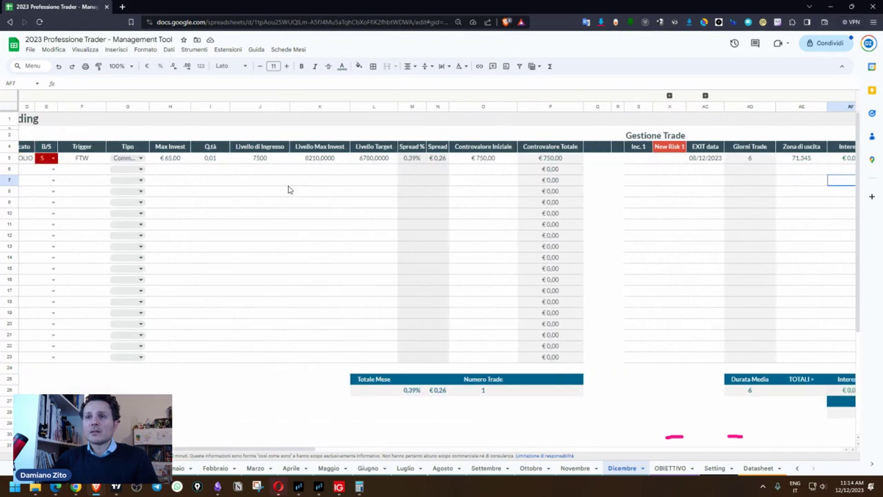
scroll(290, 191, left, 2)
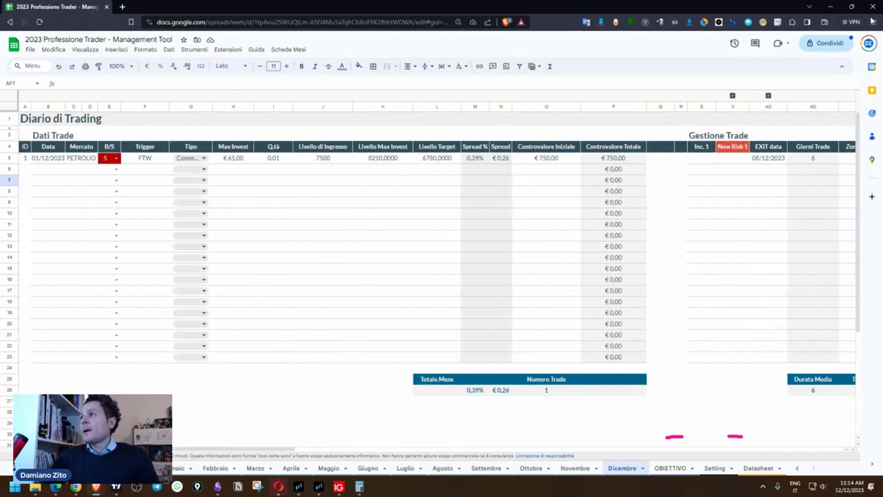
- Switch to the ProRealTime US Crude daily chart and delete the measurement drawn down from the entry level
click(831, 7)
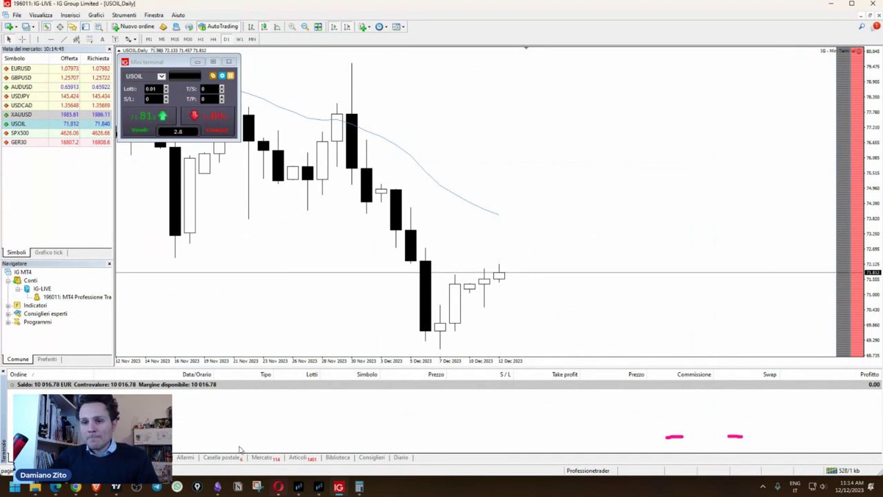
click(318, 486)
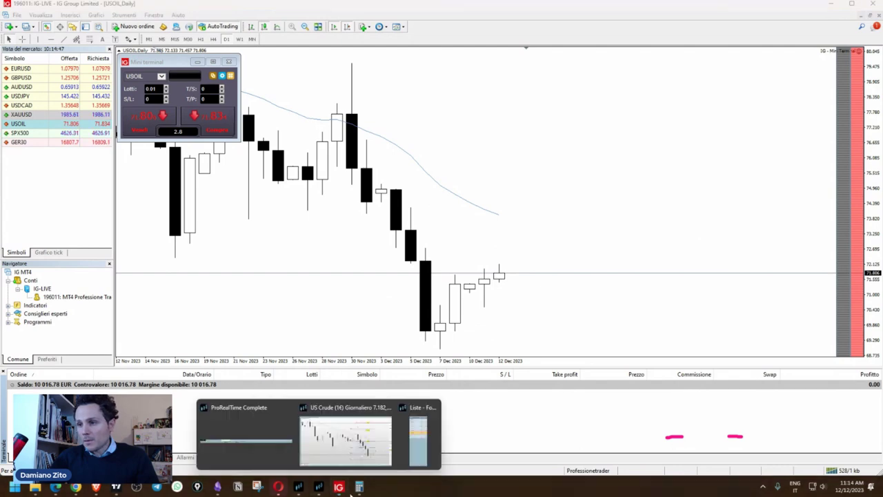
click(370, 461)
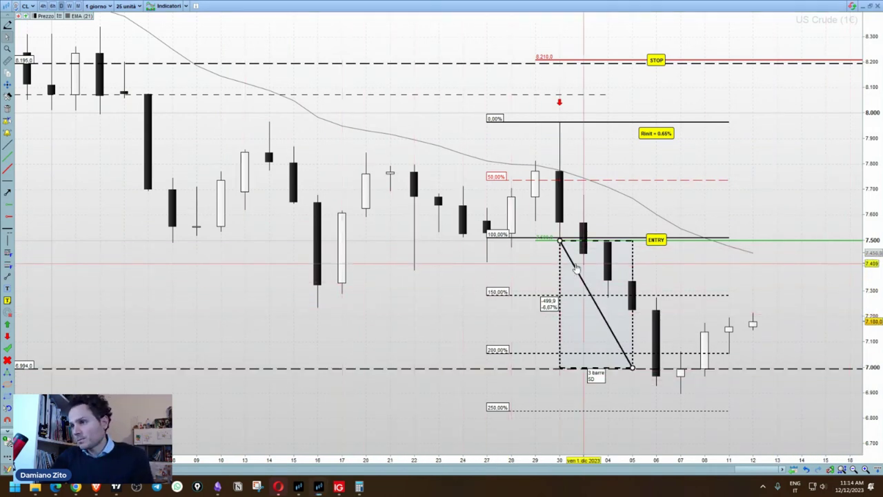
double_click(537, 268)
click(326, 166)
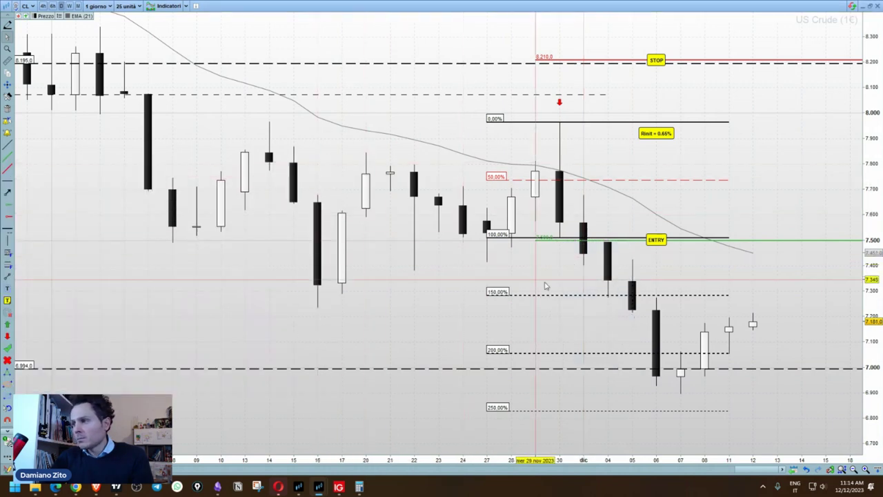
- Compress the price scale and draw a double-headed arrow between the ENTRY and STOP levels, labelled 65€
drag(868, 136, 865, 153)
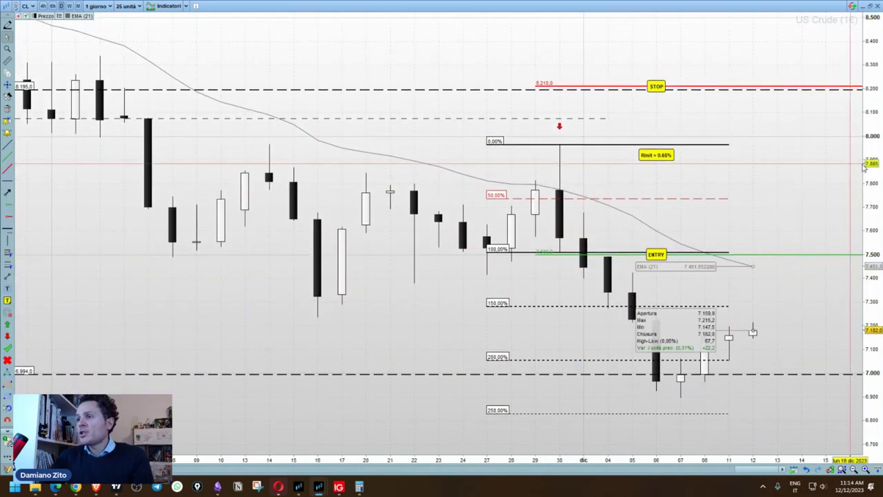
click(544, 256)
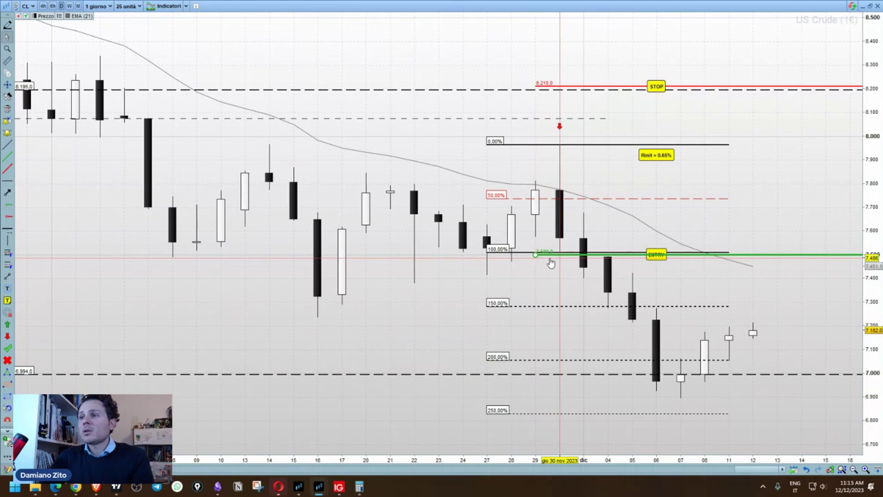
click(550, 262)
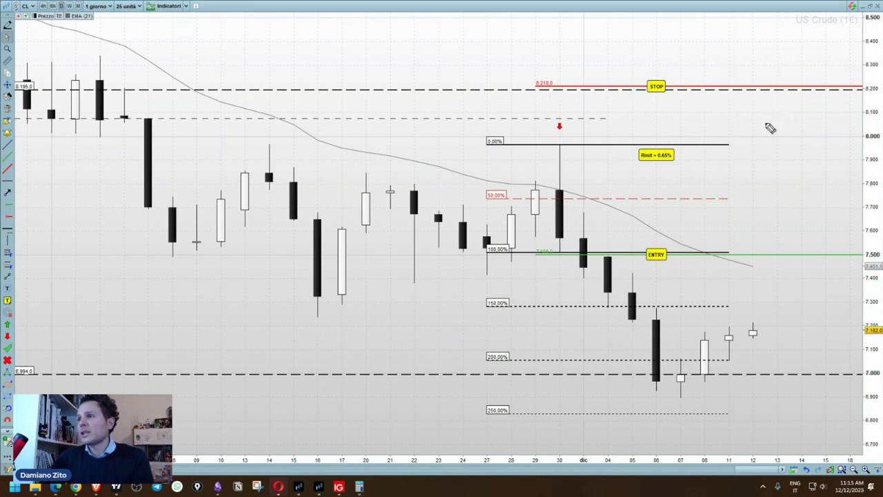
mouse_move(749, 242)
mouse_down()
mouse_move(748, 96)
mouse_move(737, 104)
mouse_move(753, 105)
mouse_up()
mouse_move(736, 241)
mouse_down()
mouse_move(742, 253)
mouse_move(756, 242)
mouse_up()
mouse_move(765, 161)
mouse_down()
mouse_move(759, 182)
mouse_move(762, 174)
mouse_move(778, 173)
mouse_move(768, 181)
mouse_move(791, 174)
mouse_up()
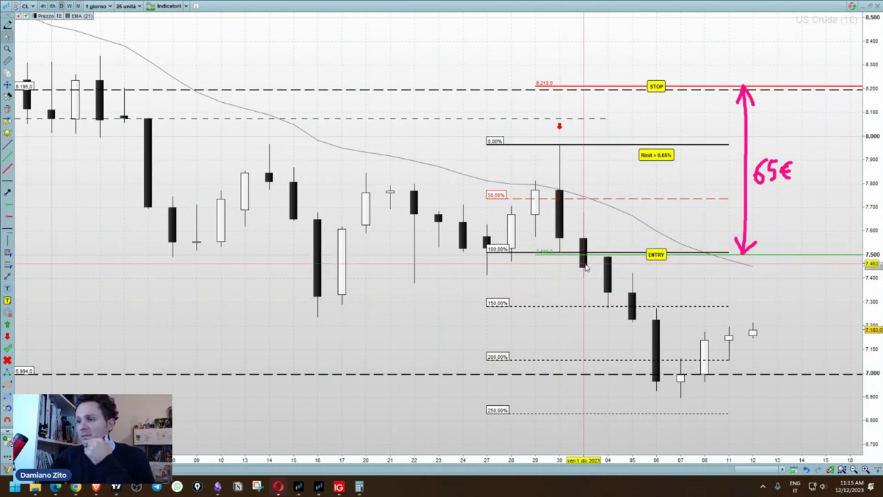
- Change the US Crude chart to the weekly timeframe and bring the candles around the 7.000 level into view
mouse_move(586, 269)
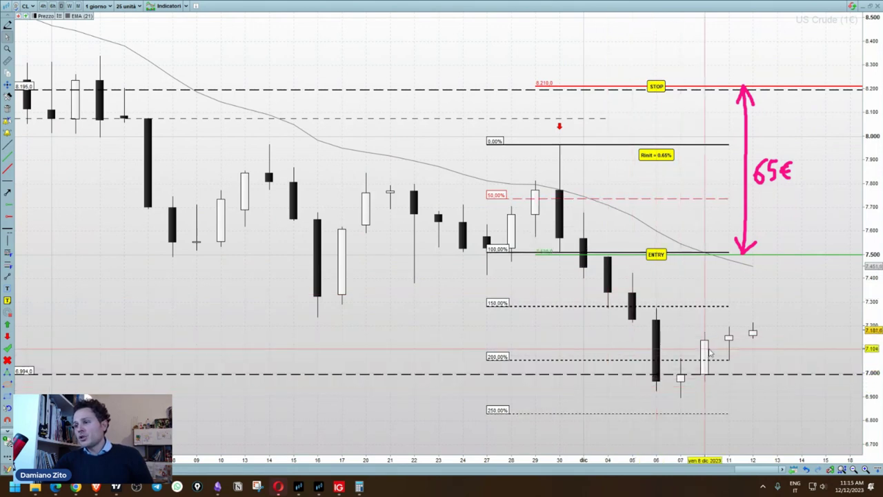
mouse_move(709, 353)
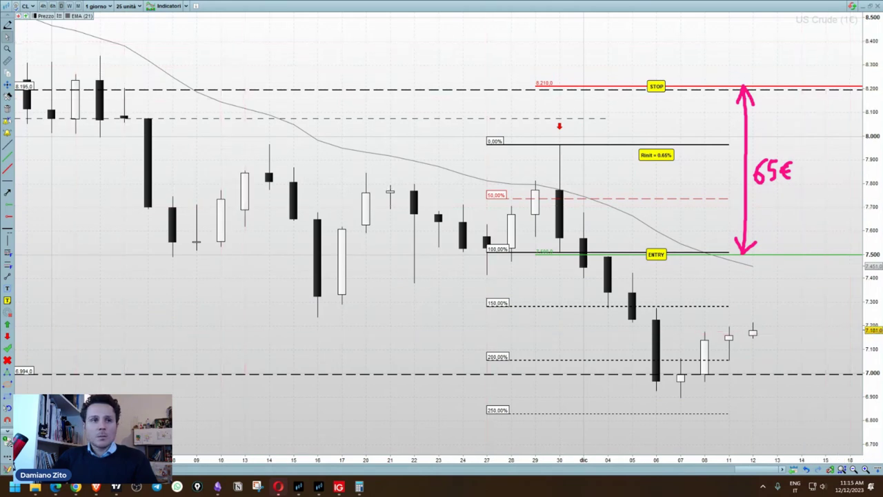
mouse_move(778, 345)
mouse_down()
mouse_move(784, 296)
mouse_move(774, 240)
mouse_up()
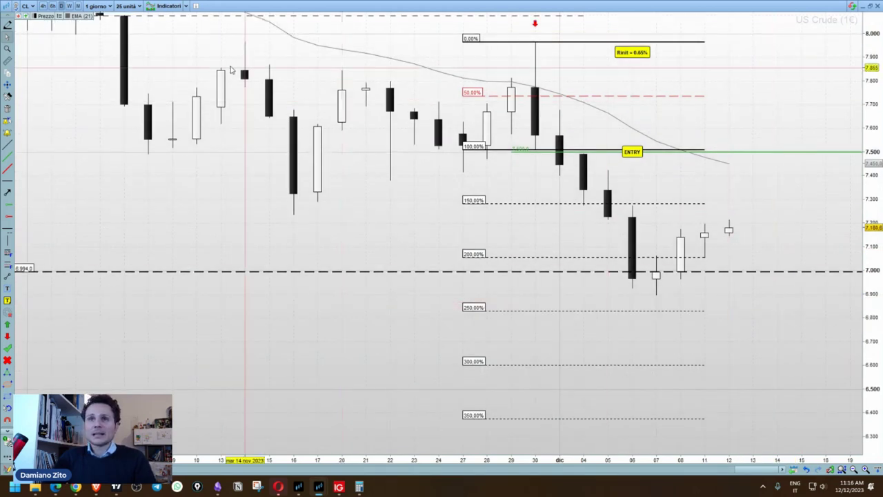
click(69, 6)
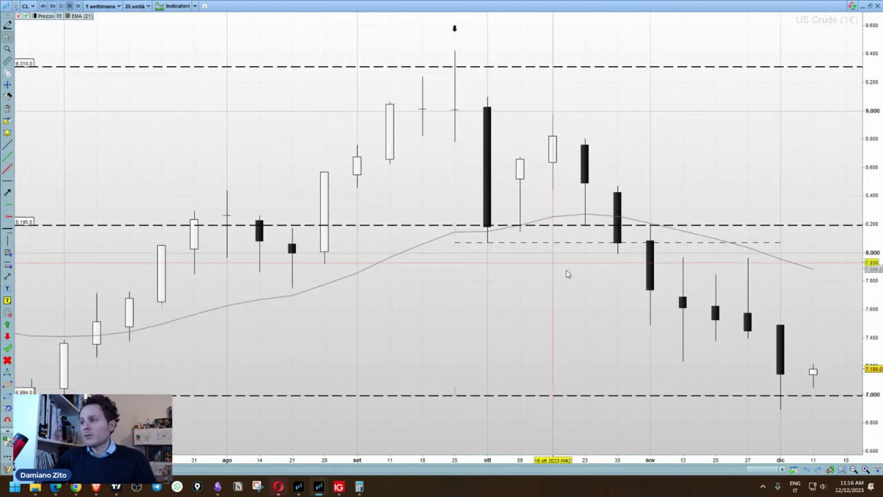
drag(611, 362, 600, 319)
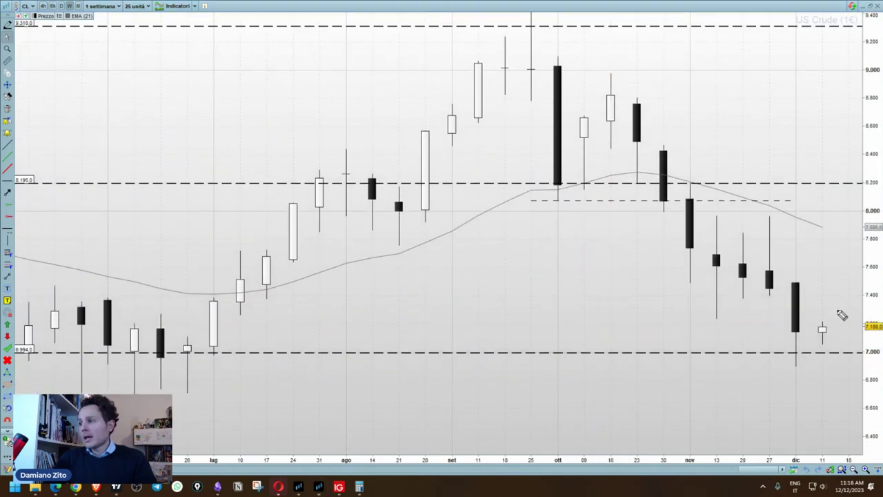
- Mark the latest candles' lows and the May–June lows near 6.800, and trace the June support along the 6.994 level
drag(793, 378, 825, 379)
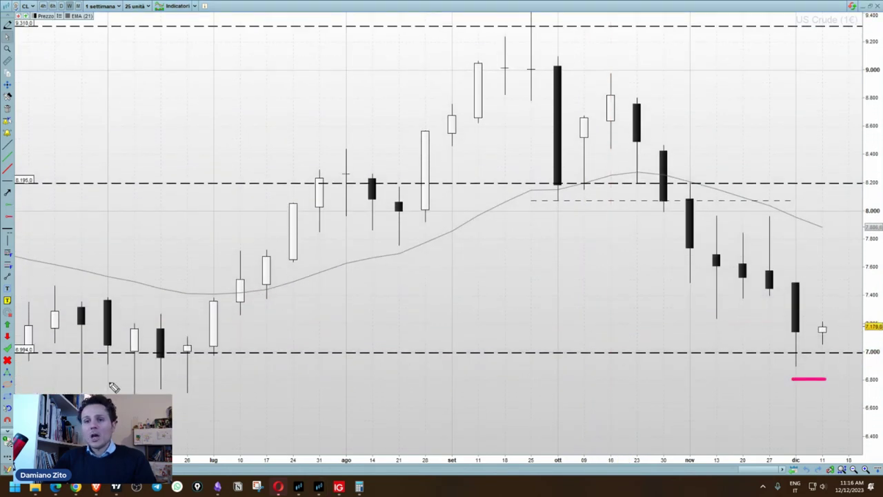
drag(85, 379, 192, 379)
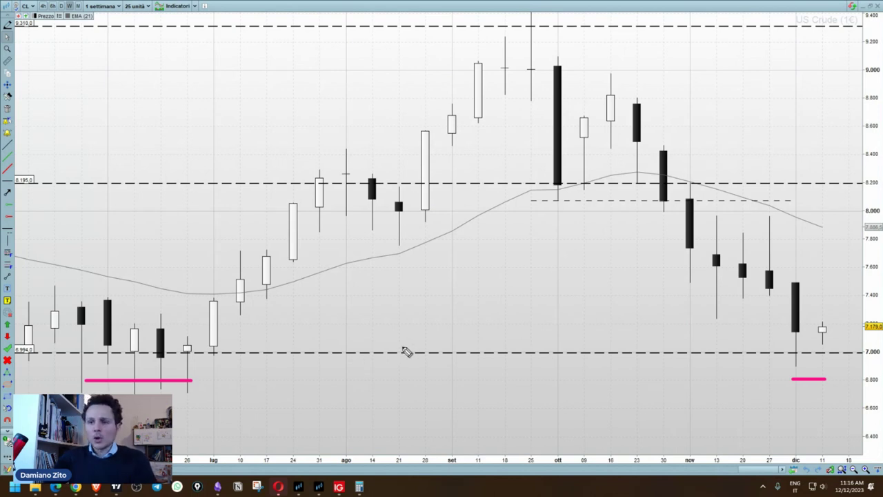
click(82, 311)
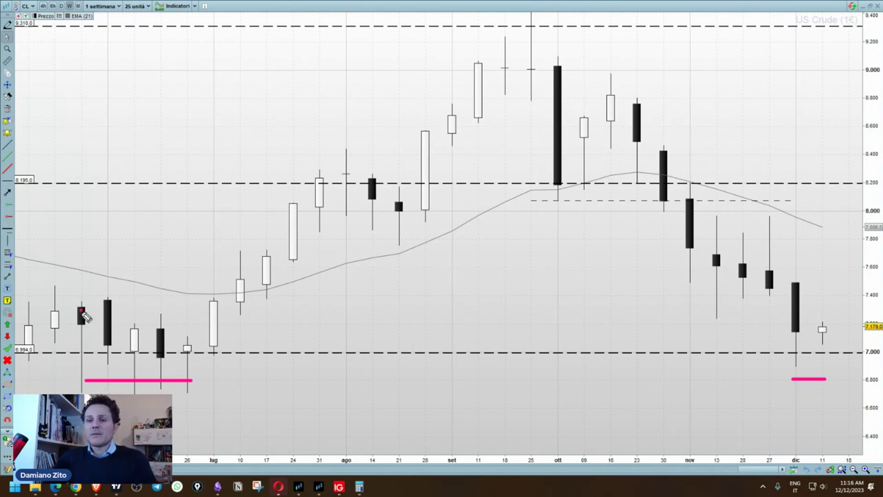
drag(80, 353, 203, 354)
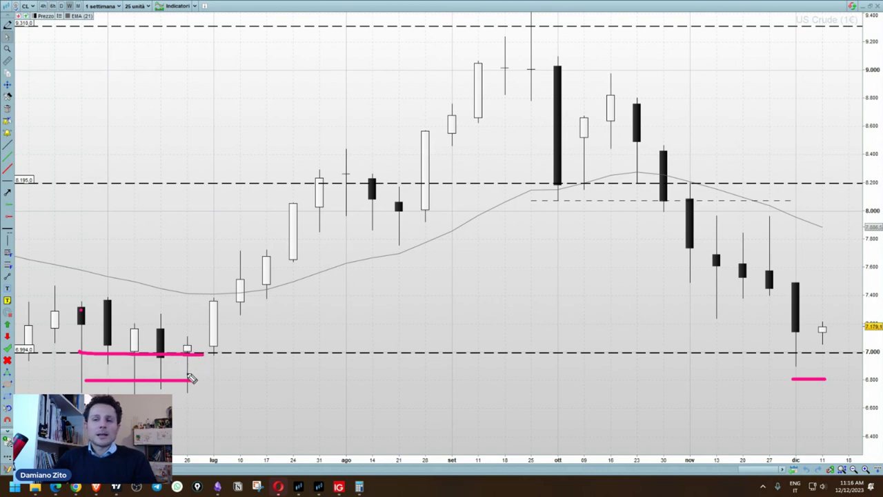
- Draw a rising arrow from the June support at 6.994 to about 8.000, and examine the earlier weekly candles around that support
mouse_move(203, 353)
mouse_down()
mouse_move(326, 214)
mouse_move(301, 221)
mouse_move(324, 214)
mouse_move(334, 243)
mouse_up()
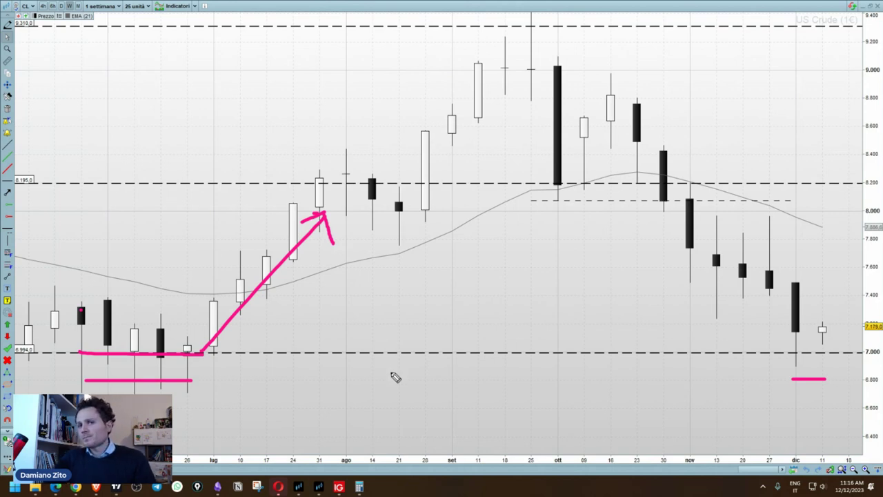
drag(468, 276, 586, 274)
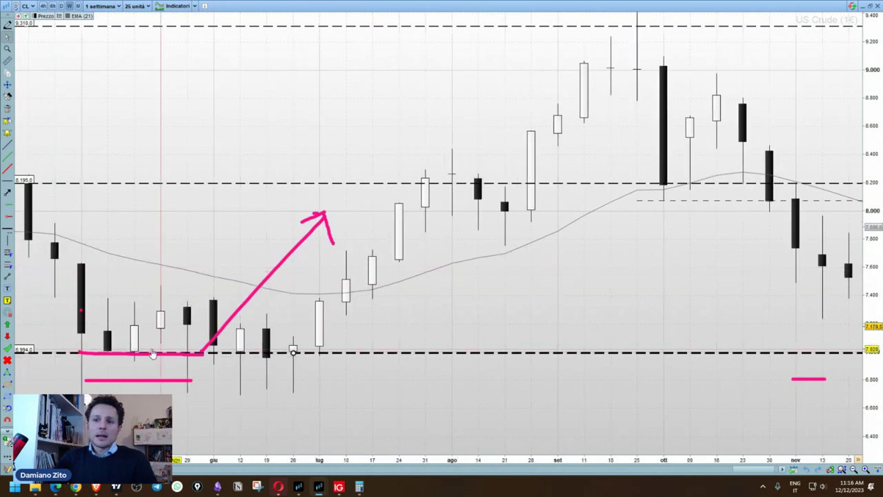
scroll(683, 307, down, 6)
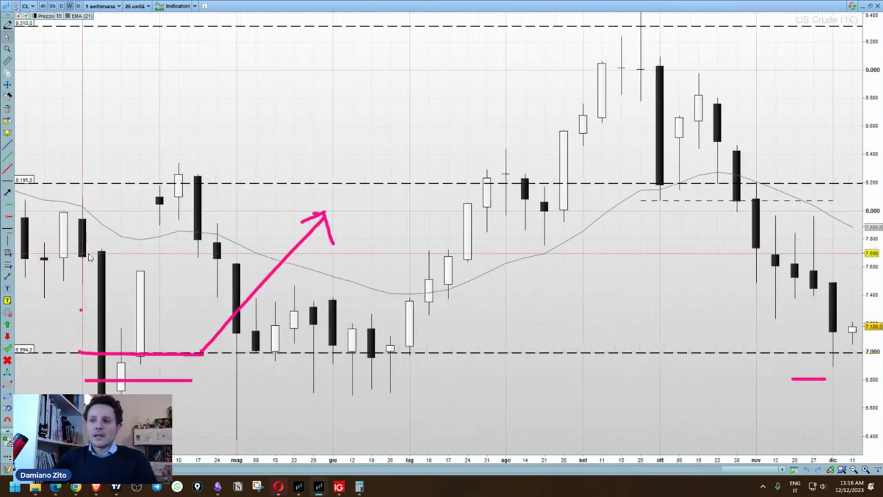
scroll(705, 303, down, 2)
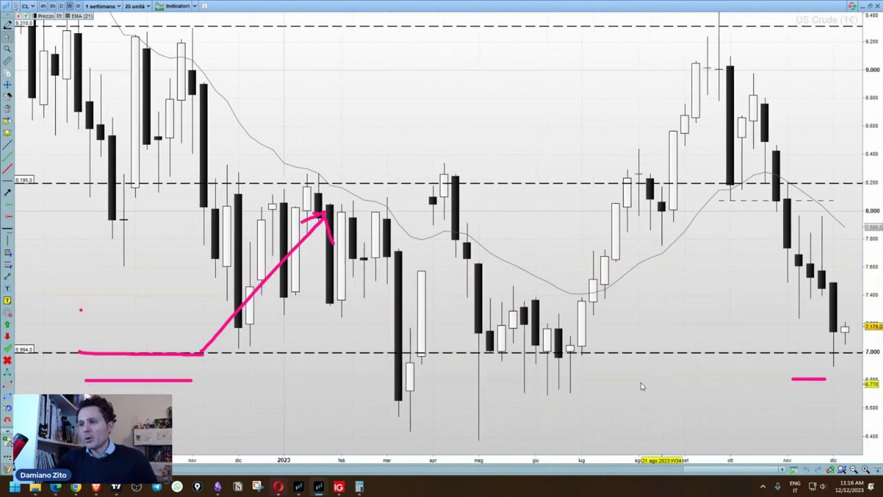
key(Right)
key(Right)
key(Right)
key(Right)
key(Right)
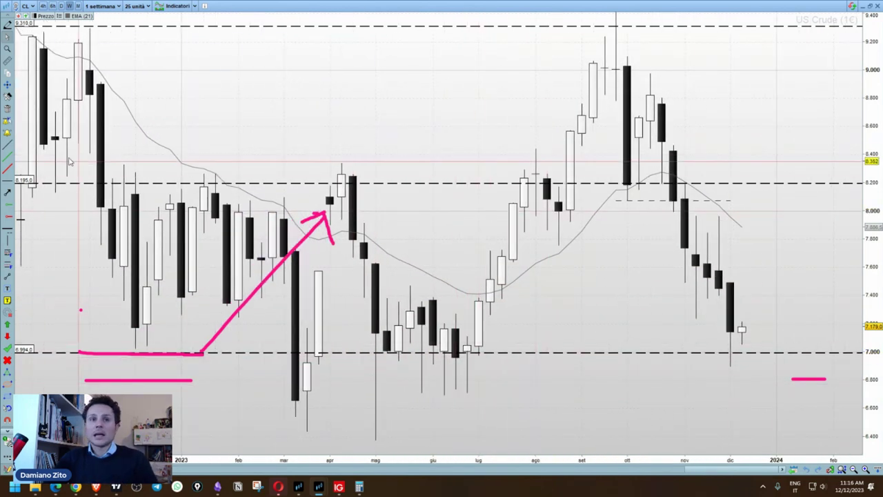
- Clear the freehand marks from the weekly chart and return US Crude to the daily timeframe
key(e)
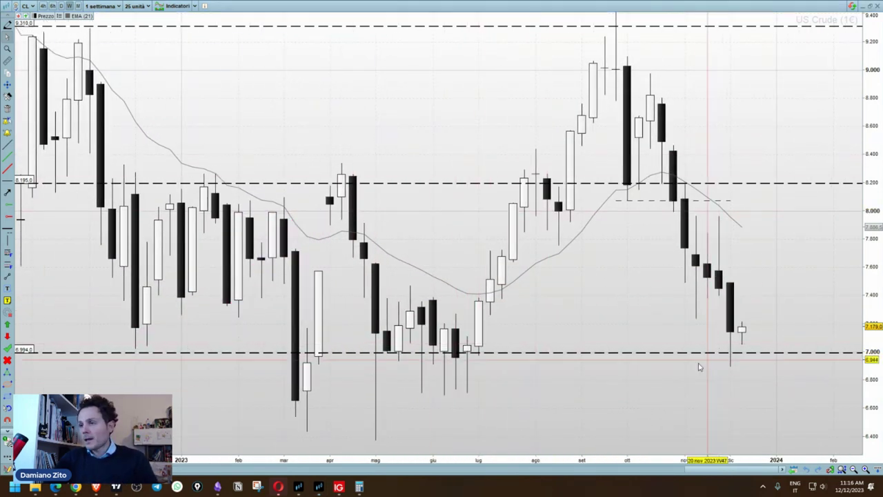
click(640, 201)
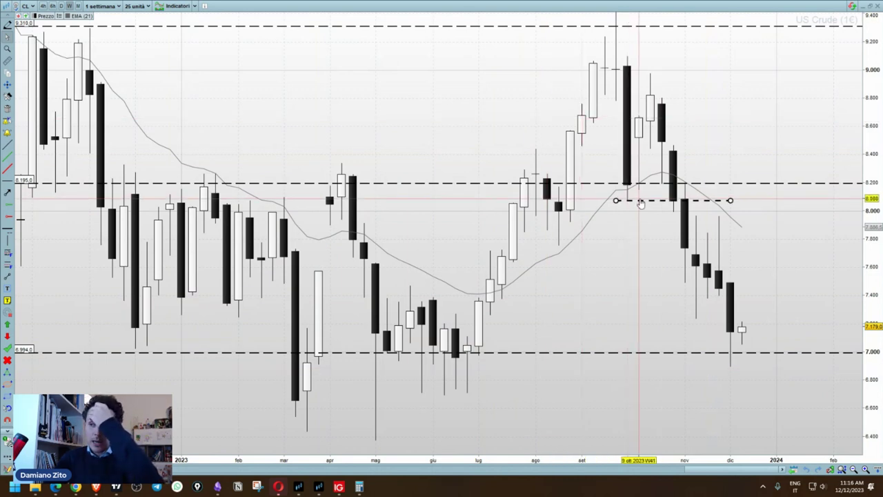
click(308, 58)
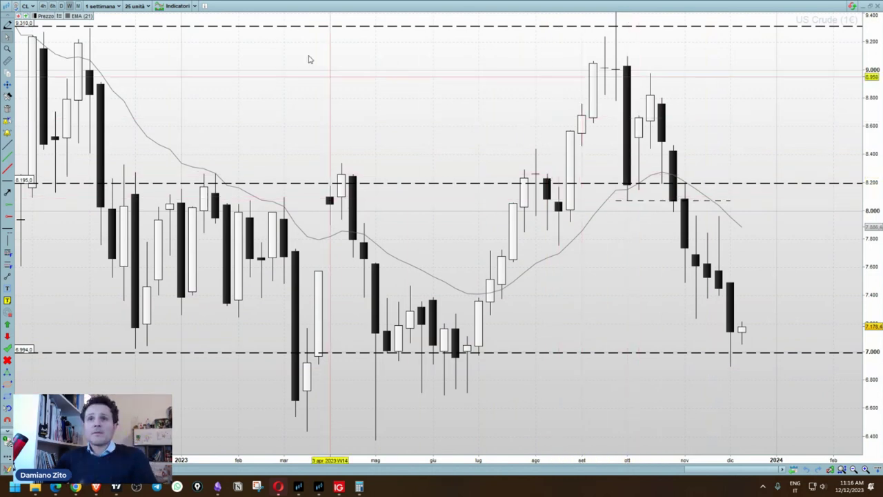
click(61, 5)
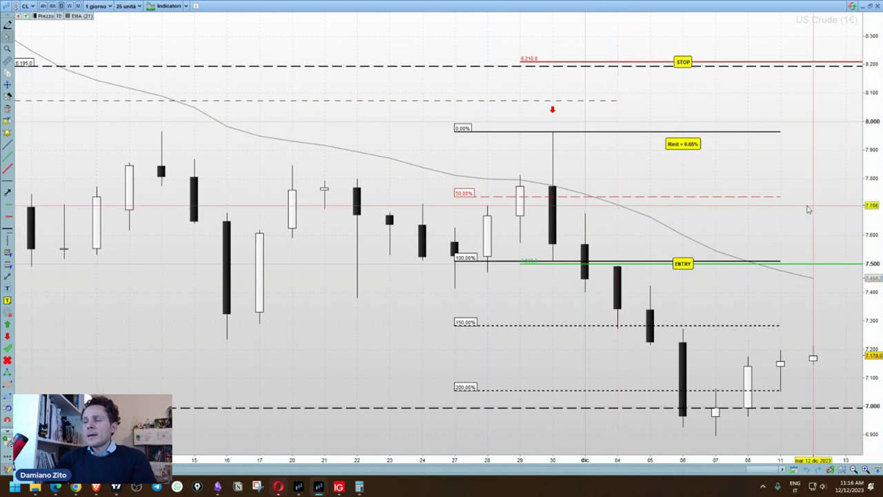
- Mark the candles from 30 November to 6 December, trace a line at about 7.290 above the 6 December high, and clear the marks
mouse_move(808, 209)
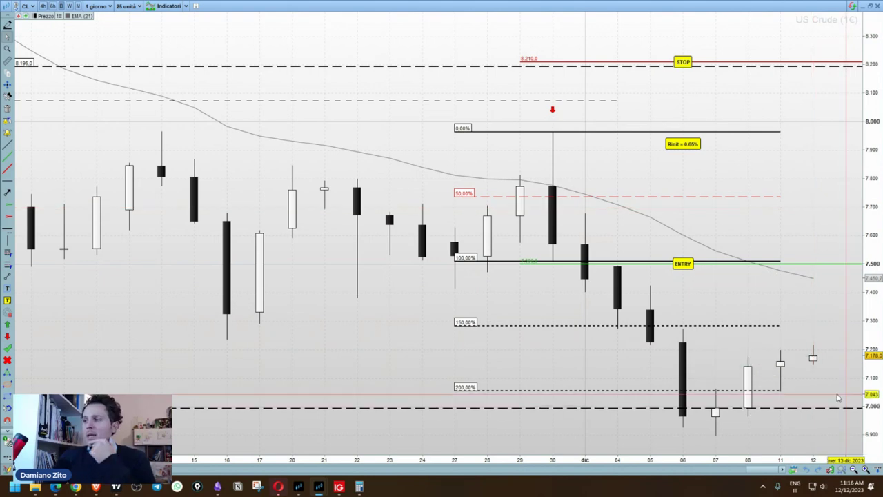
drag(837, 396, 822, 351)
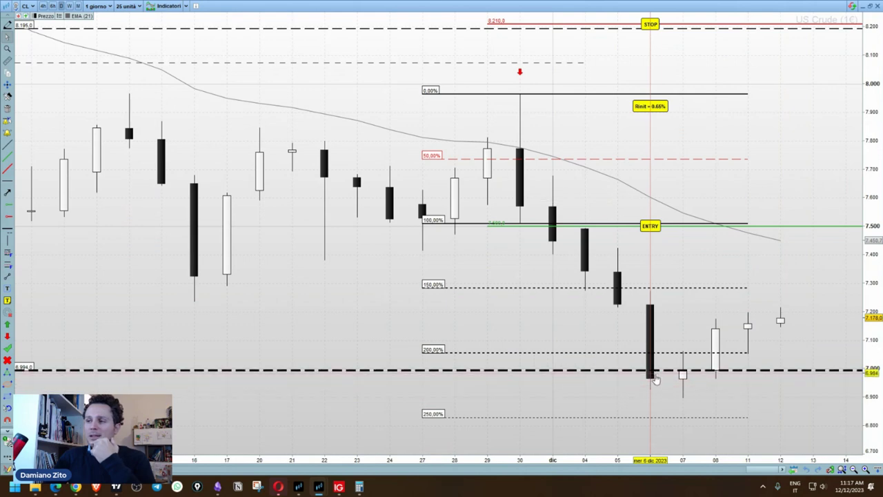
mouse_move(648, 312)
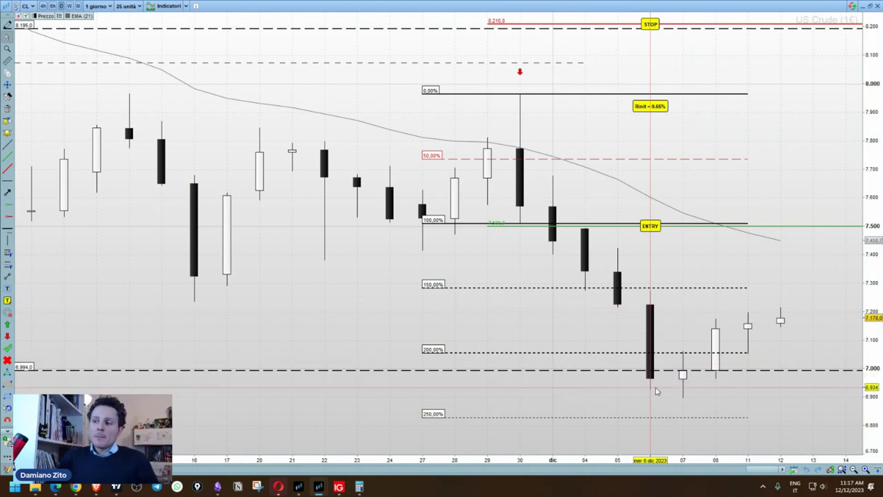
mouse_move(657, 391)
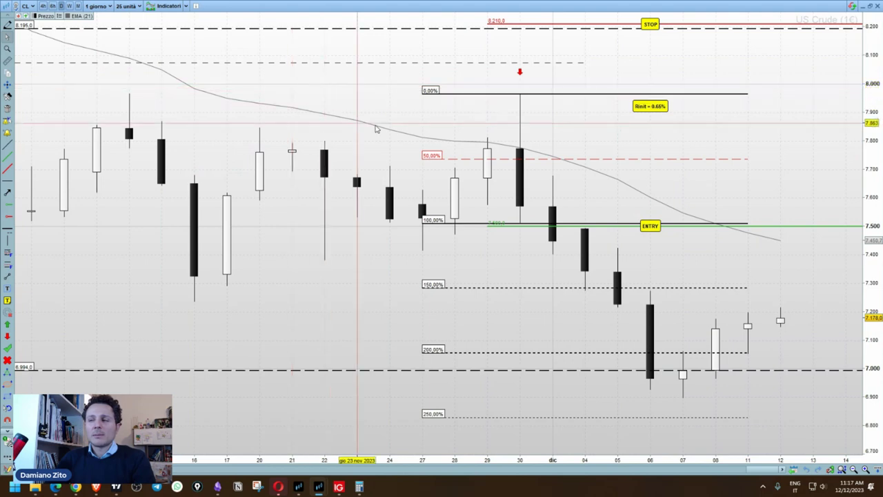
scroll(381, 131, down, 1)
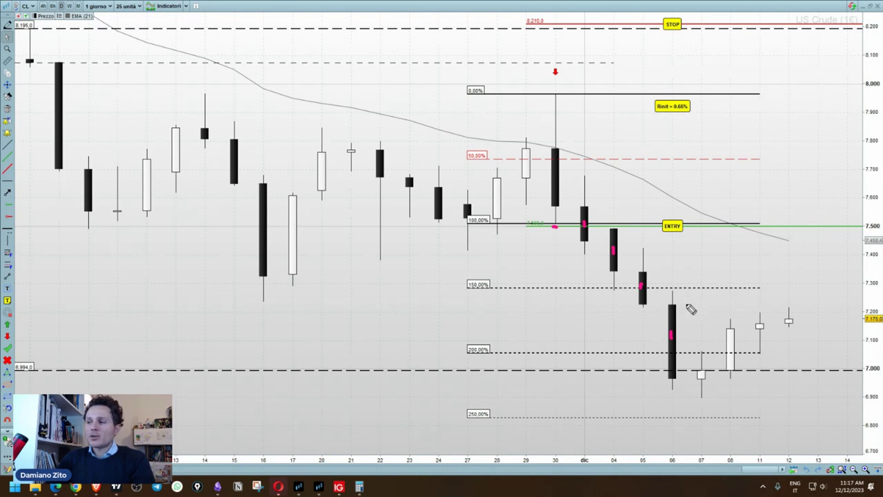
drag(666, 285, 702, 285)
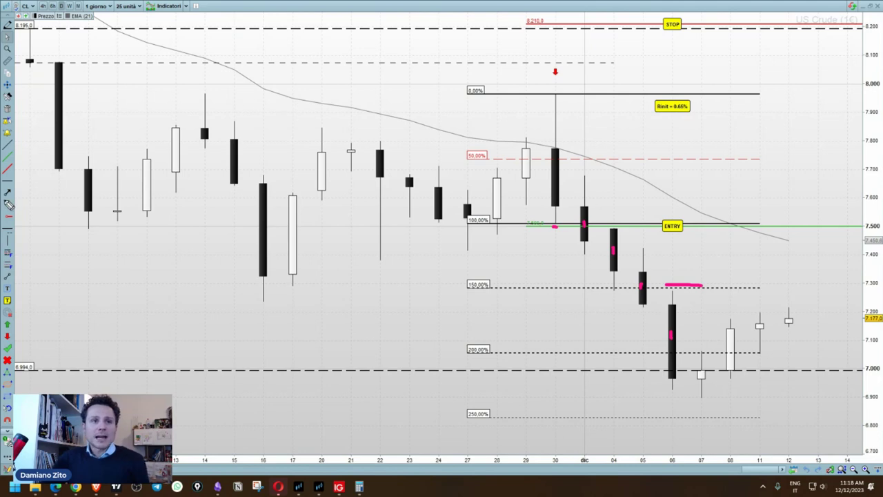
click(8, 204)
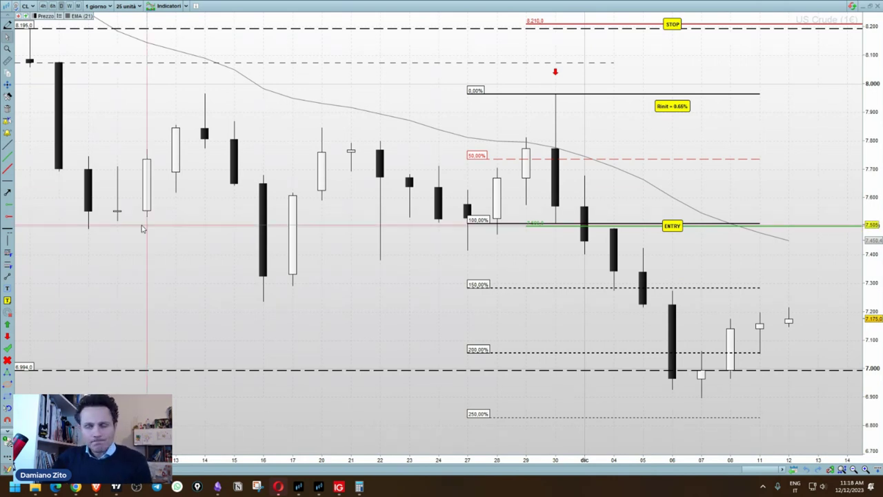
- Replace the Step 50% Fibonacci retracement with a standard one drawn from the low to the high of the 30 November candle
scroll(467, 294, down, 1)
scroll(469, 297, down, 1)
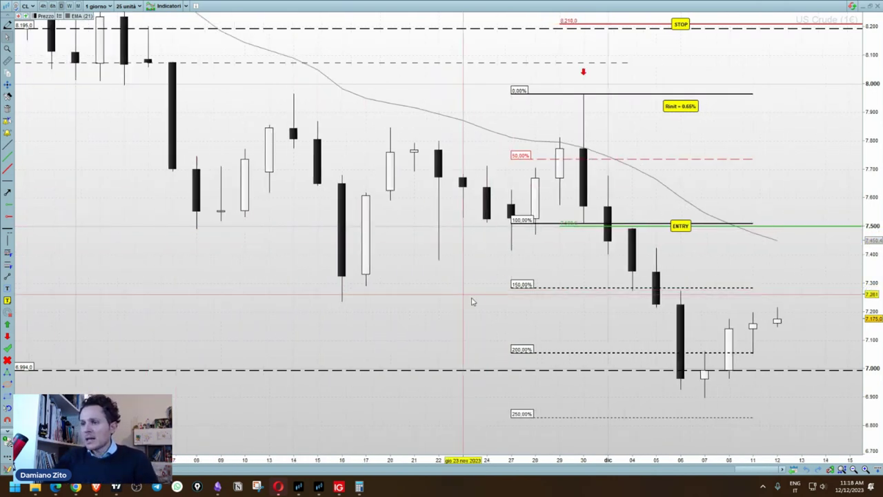
scroll(546, 322, down, 2)
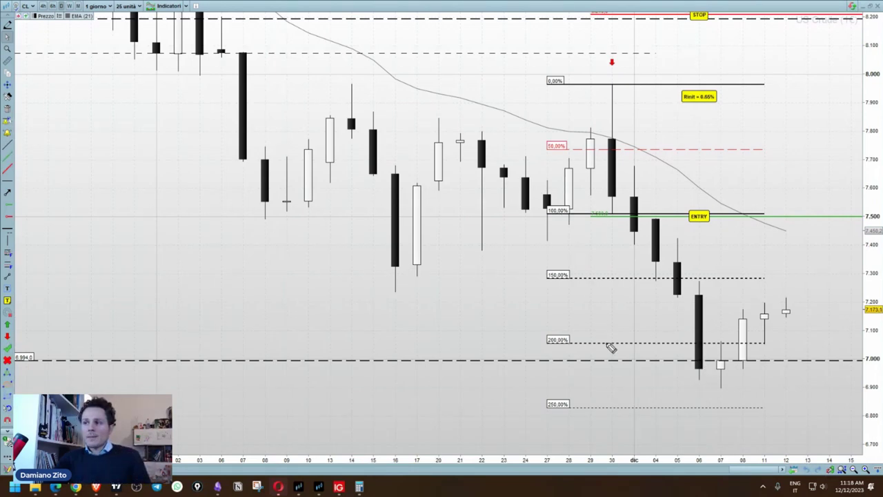
click(640, 85)
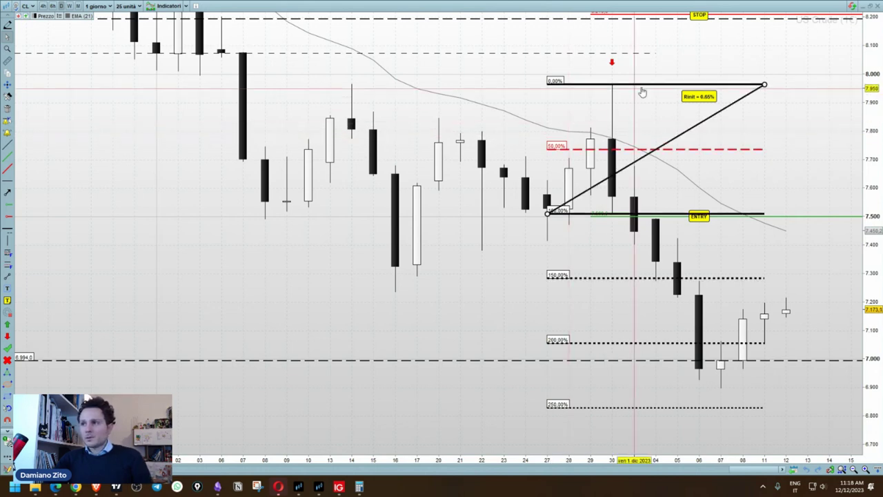
double_click(632, 92)
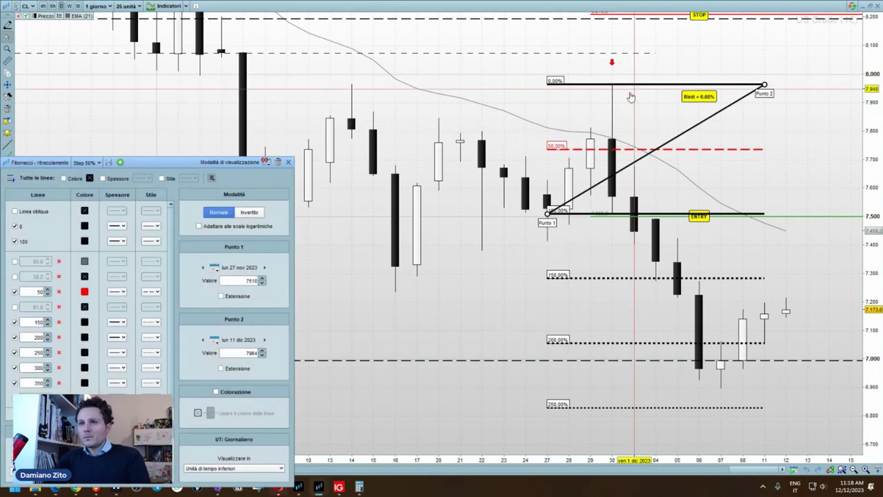
click(278, 166)
key(Delete)
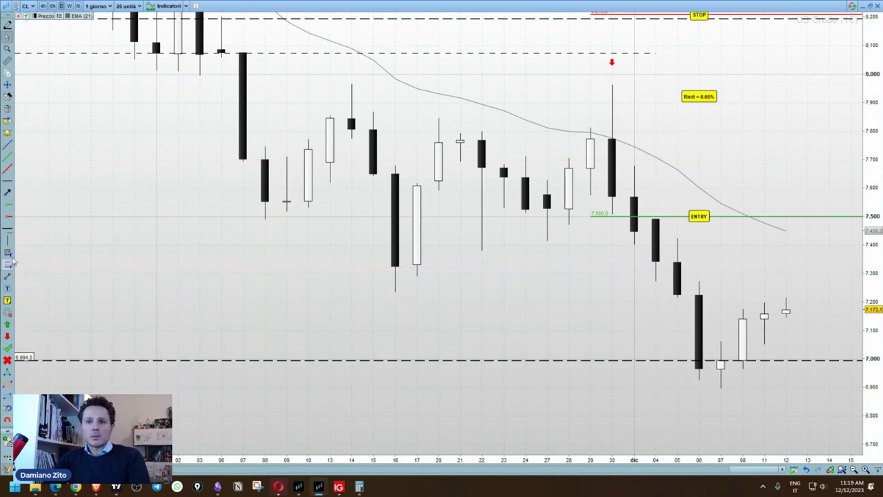
click(7, 251)
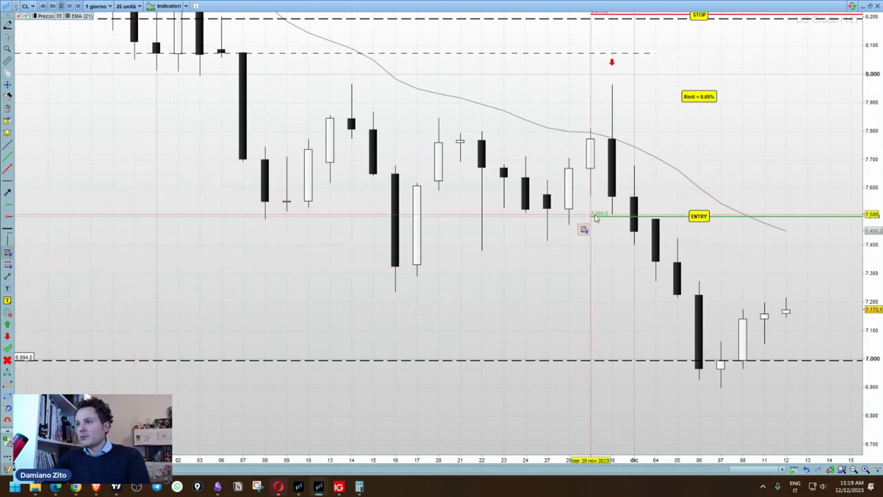
drag(591, 211, 780, 86)
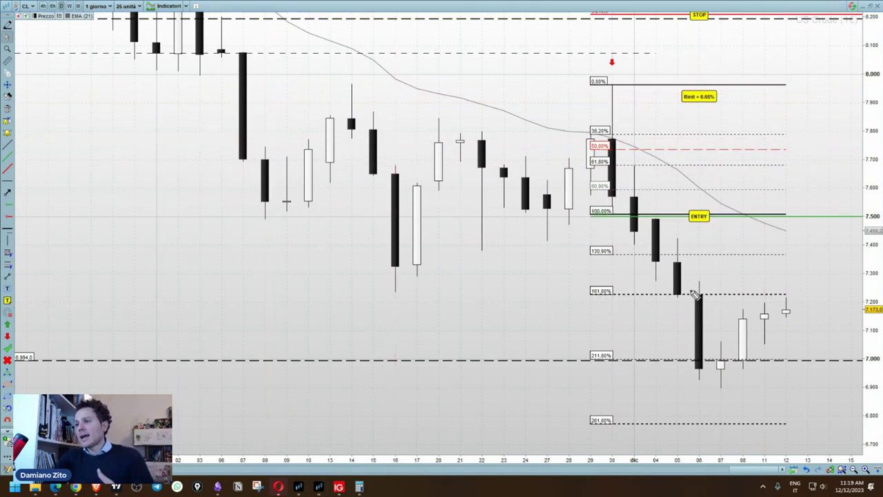
- Trace the 161.8% and 211.8% Fibonacci levels, sketch the moves beside the 6 December candle and towards 261.8%, and clear the strokes
drag(588, 295, 682, 294)
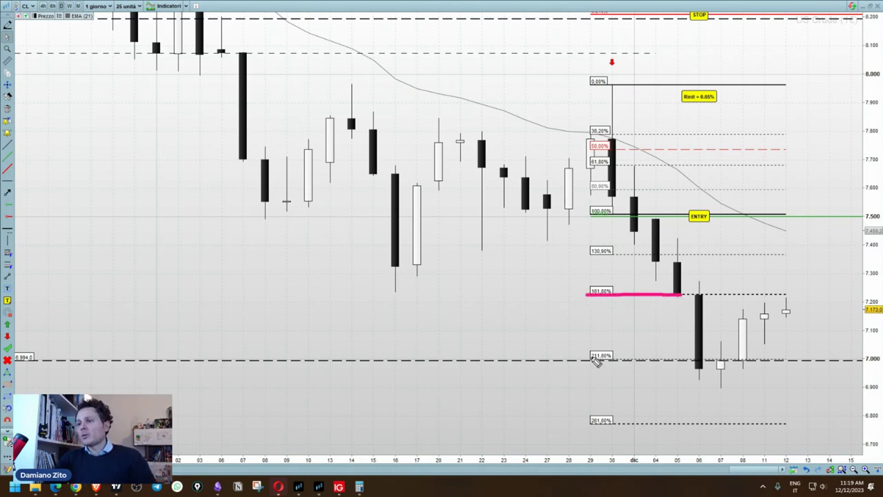
drag(591, 358, 695, 358)
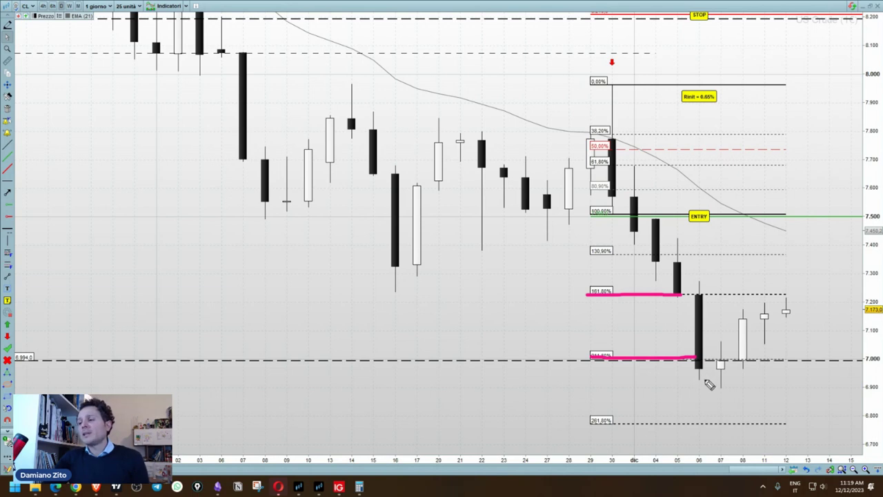
mouse_move(705, 379)
mouse_down()
mouse_move(708, 418)
mouse_move(715, 413)
mouse_up()
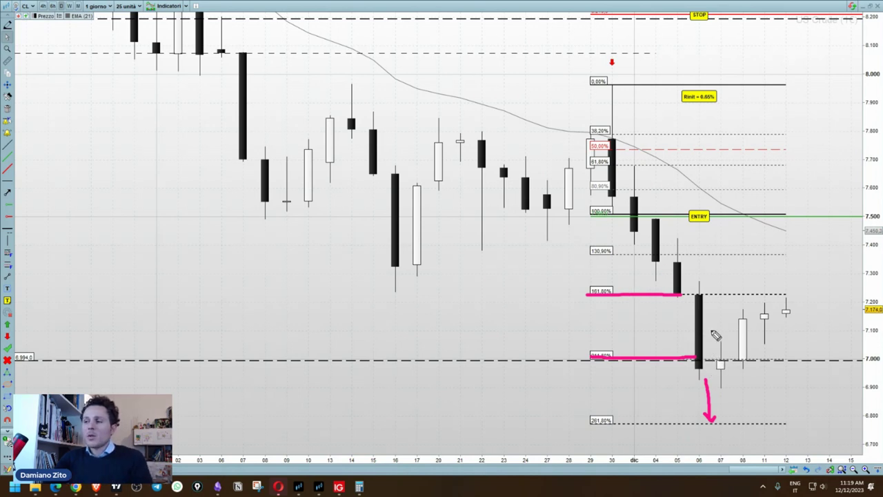
drag(712, 359, 719, 269)
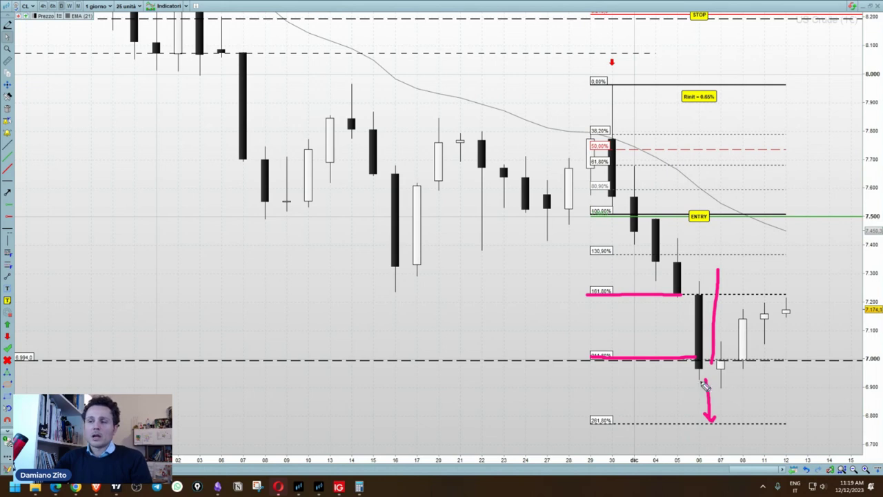
key(Escape)
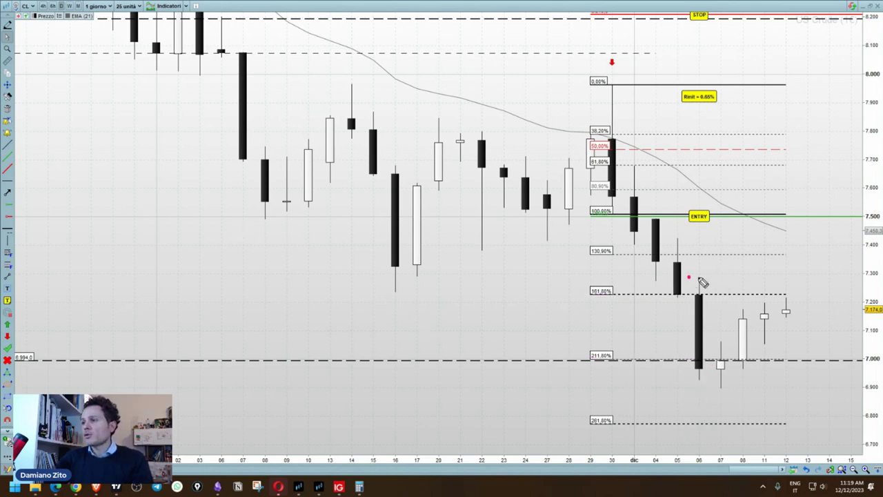
- Mark the 6 December high and the 7 December high and low, sketch a zigzag rise to about 7.400, and clear the drawing
drag(689, 277, 745, 277)
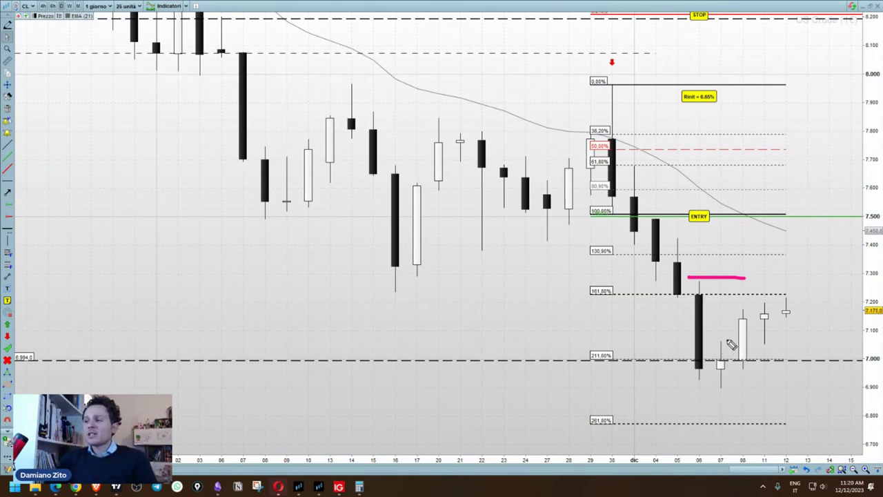
drag(723, 339, 754, 337)
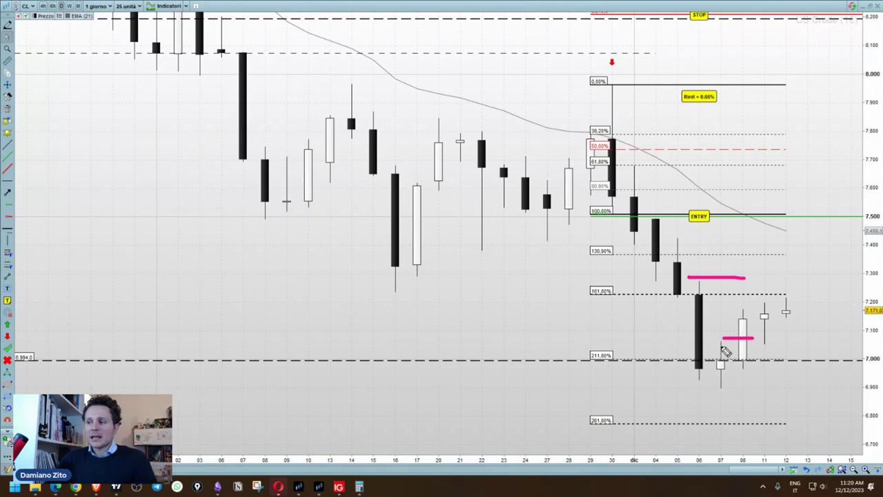
drag(730, 389, 766, 389)
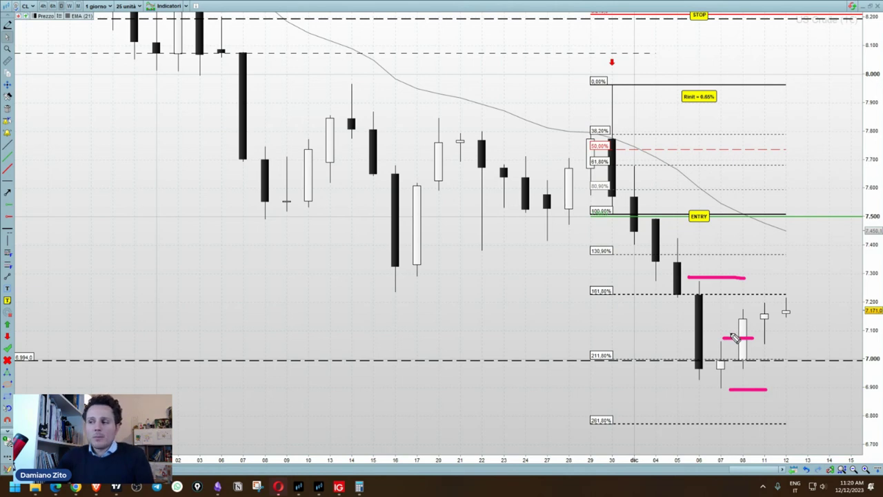
mouse_move(726, 359)
mouse_down()
mouse_move(776, 318)
mouse_move(835, 246)
mouse_move(848, 256)
mouse_up()
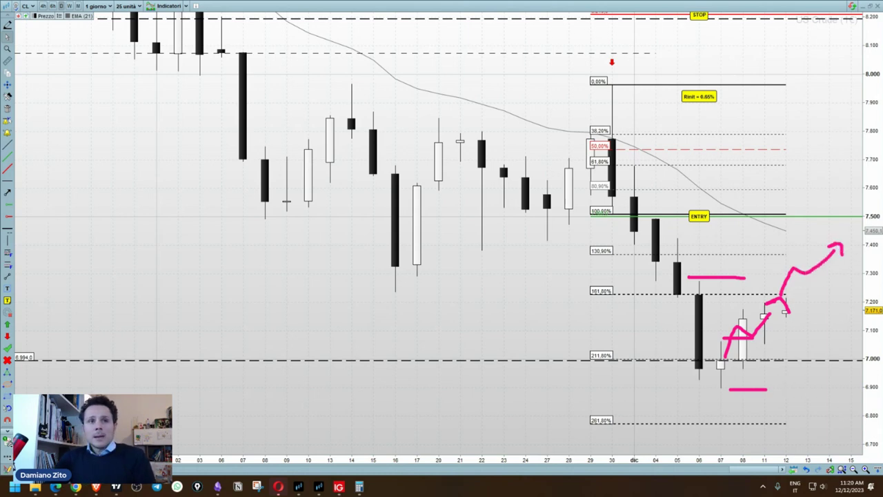
key(Escape)
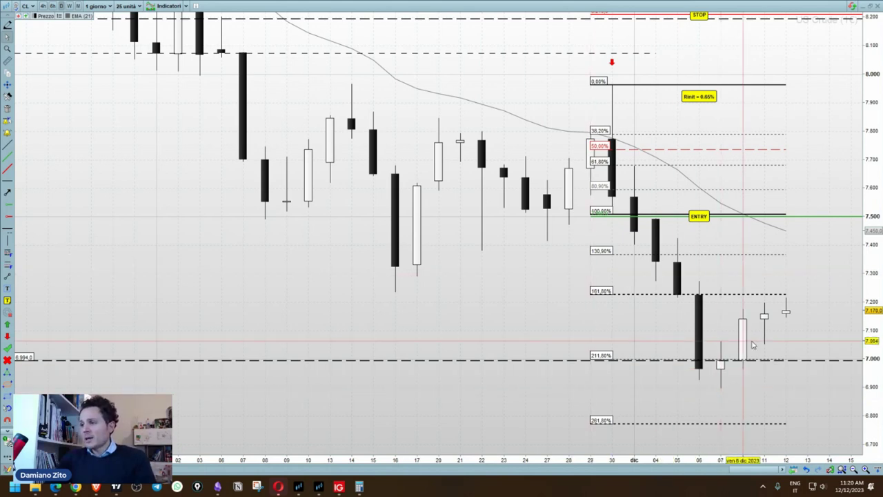
mouse_move(751, 345)
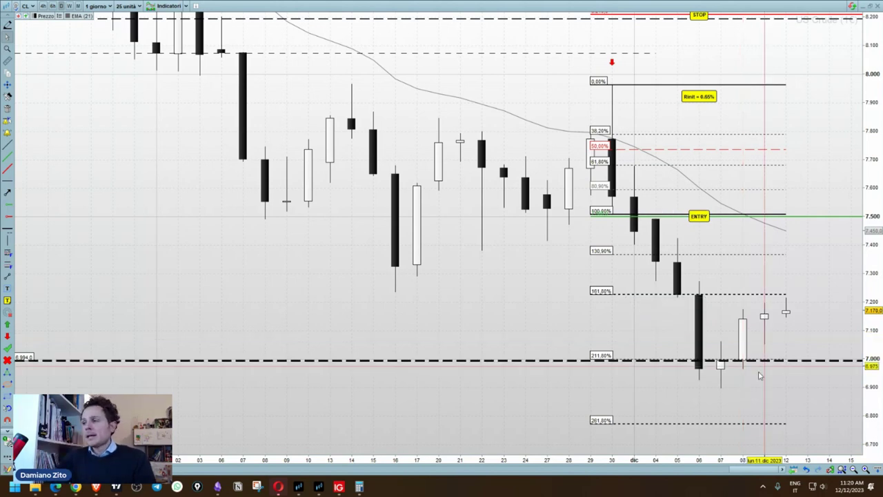
mouse_move(759, 386)
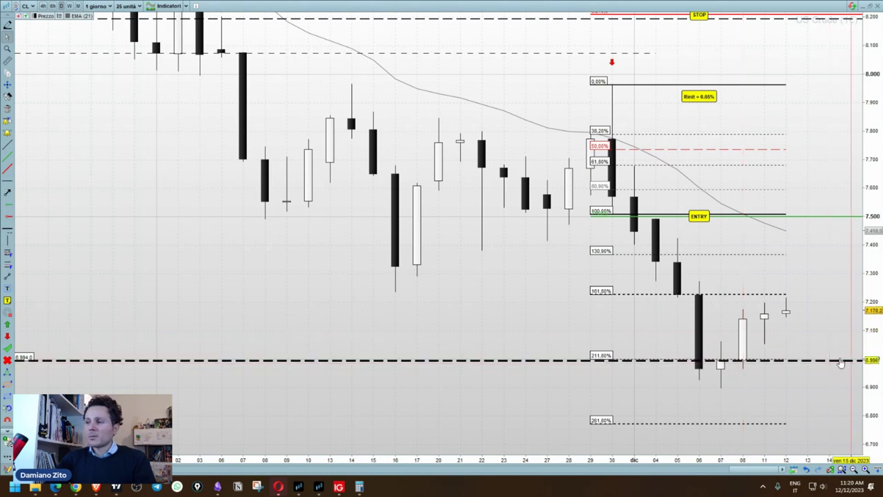
- Switch the US Crude chart from the daily to the 6-hour timeframe, showing the candles from late November to 12 December
scroll(793, 341, down, 1)
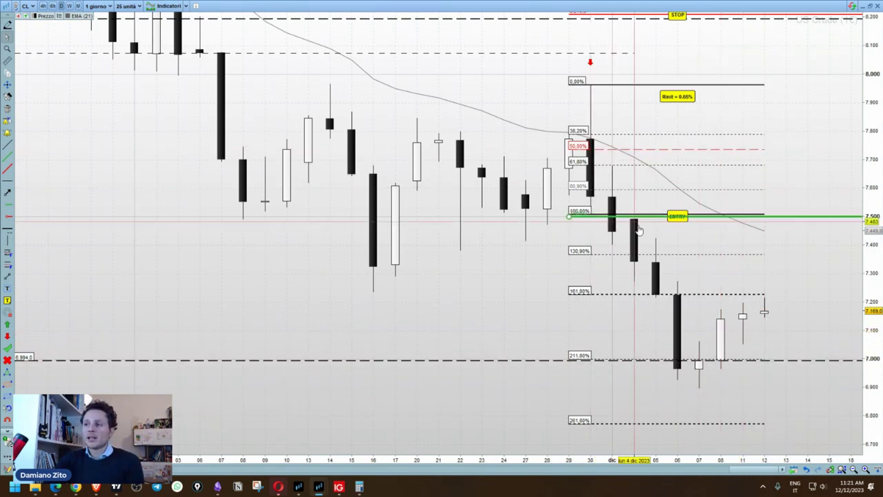
mouse_move(713, 351)
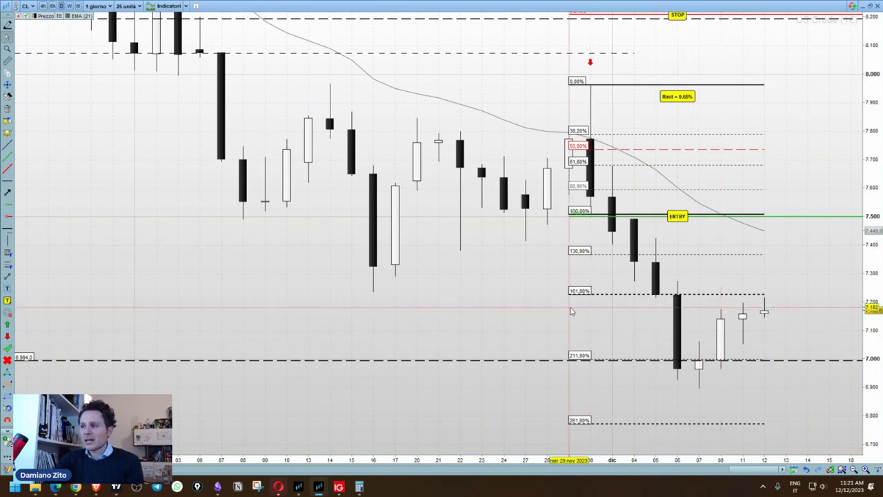
mouse_move(570, 311)
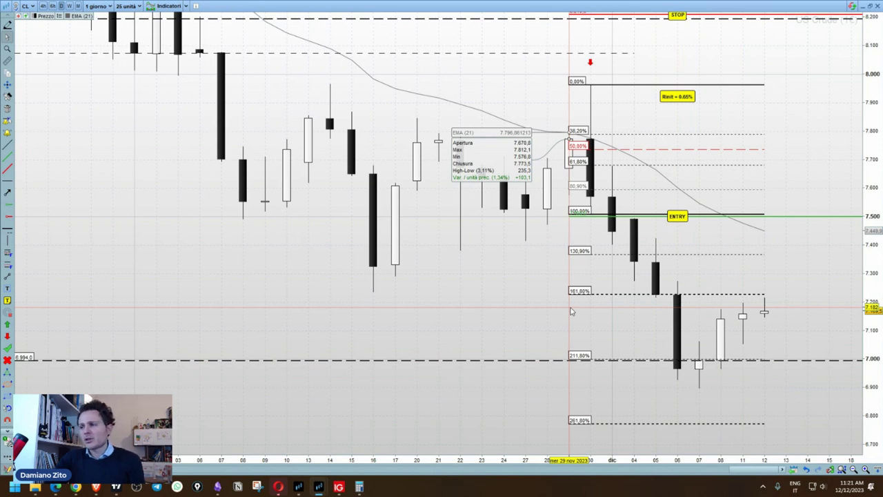
click(52, 5)
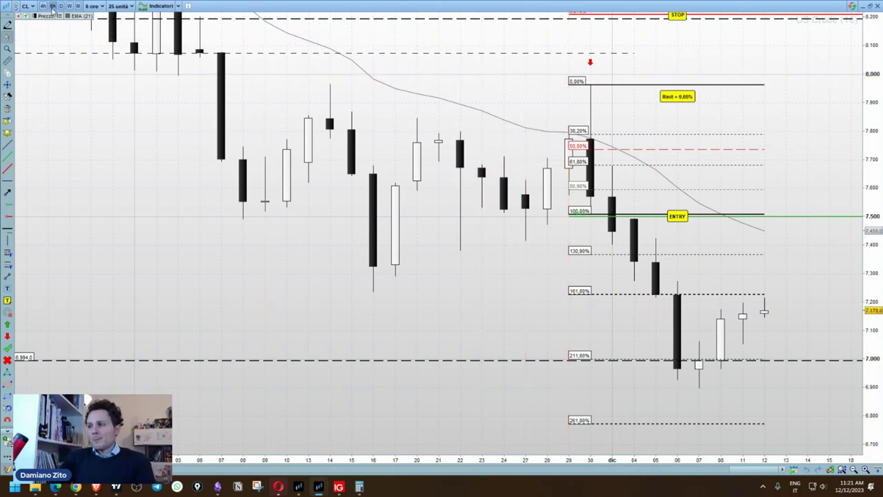
scroll(483, 209, down, 2)
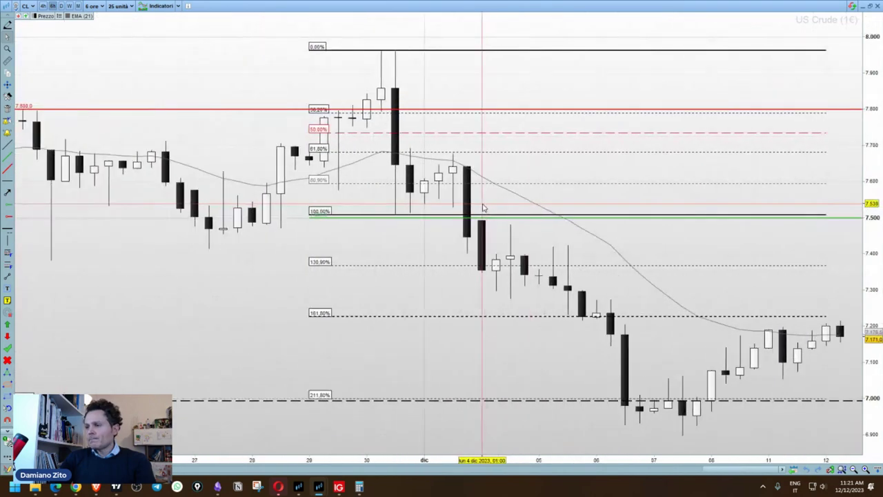
drag(763, 395, 706, 370)
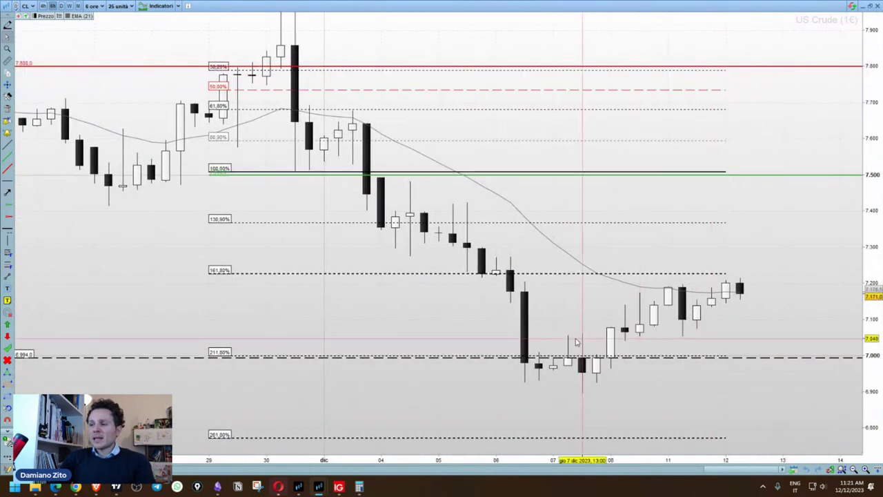
- Inspect the price data of the 7 to 12 December 6-hour candles around the 211.8% Fibonacci level near 7.000
click(585, 357)
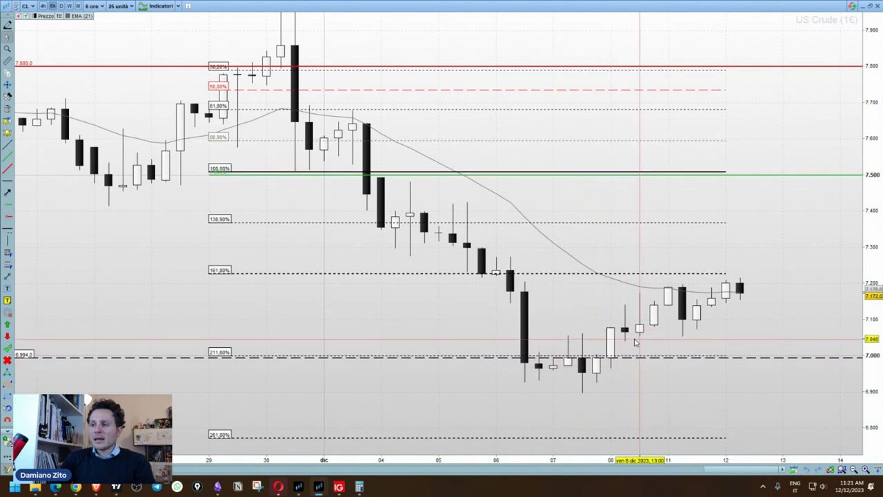
mouse_move(613, 338)
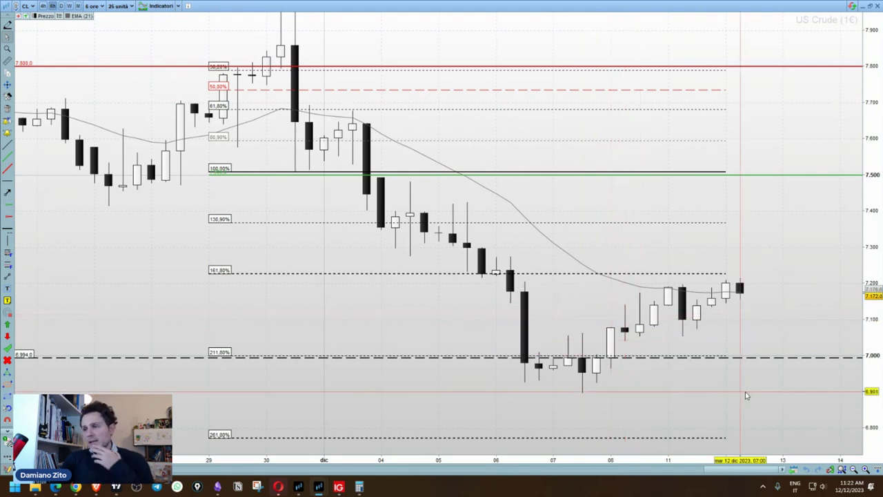
mouse_move(746, 398)
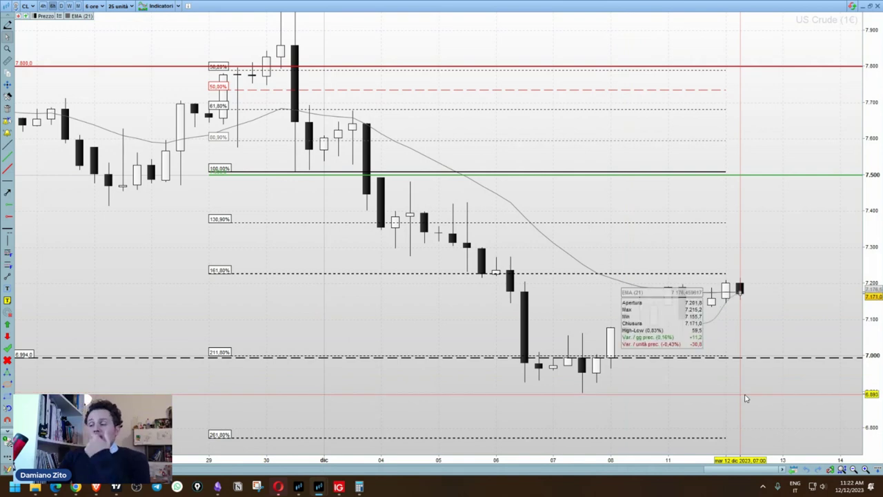
click(631, 357)
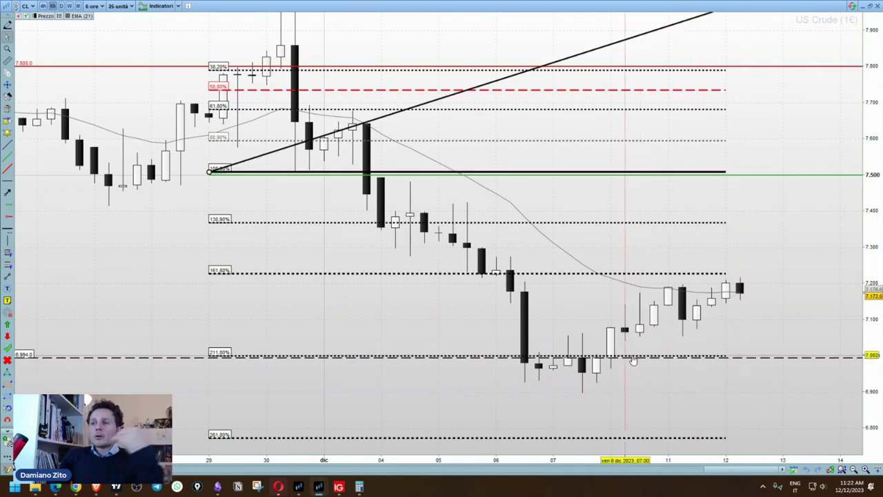
mouse_move(633, 360)
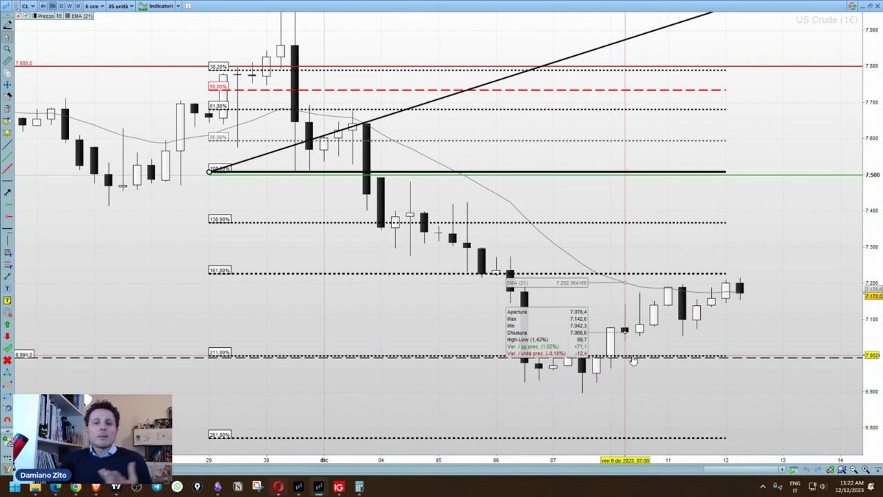
click(633, 360)
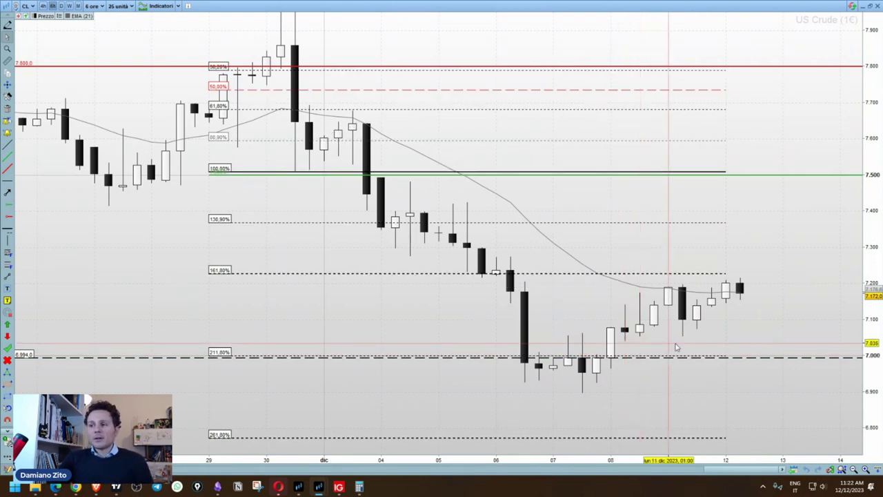
mouse_move(676, 347)
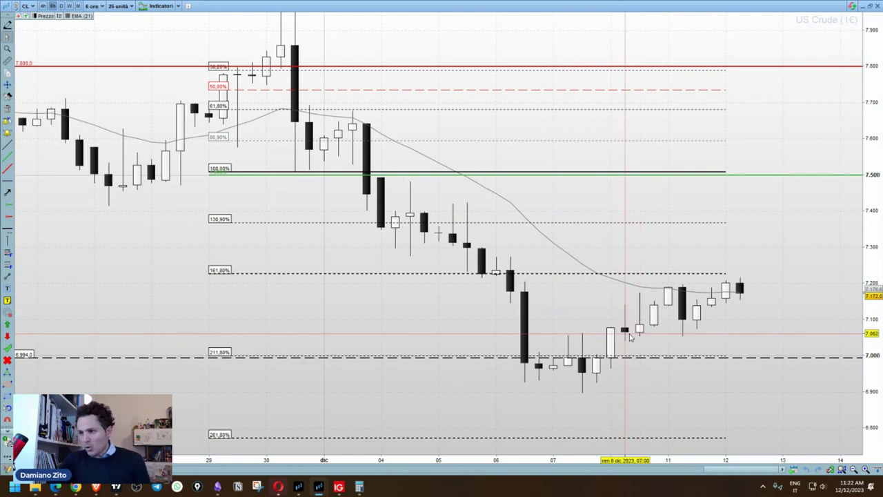
click(682, 356)
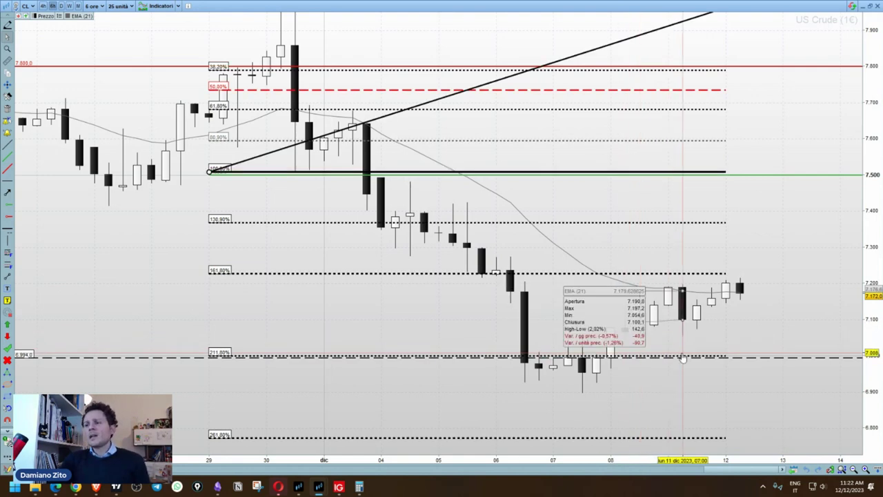
key(Escape)
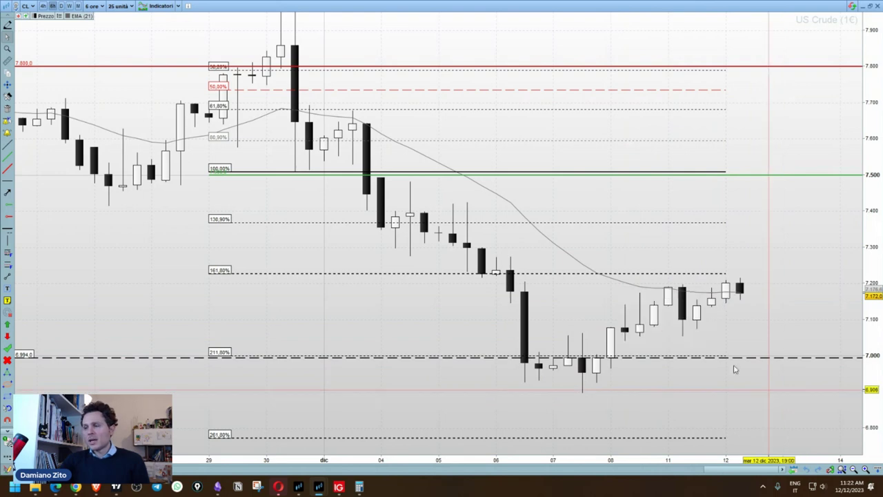
- Compare the 7 December candles with the closes and lows of the 8 and 11 December 6-hour candles
mouse_move(418, 234)
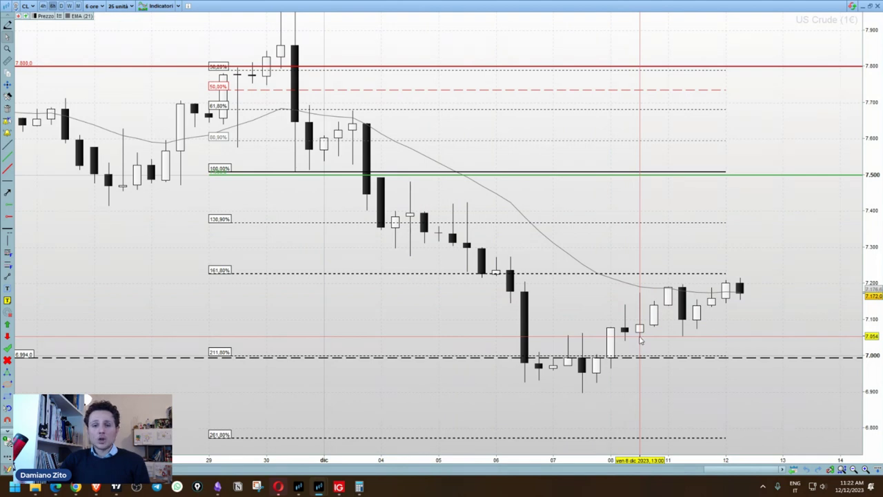
mouse_move(640, 339)
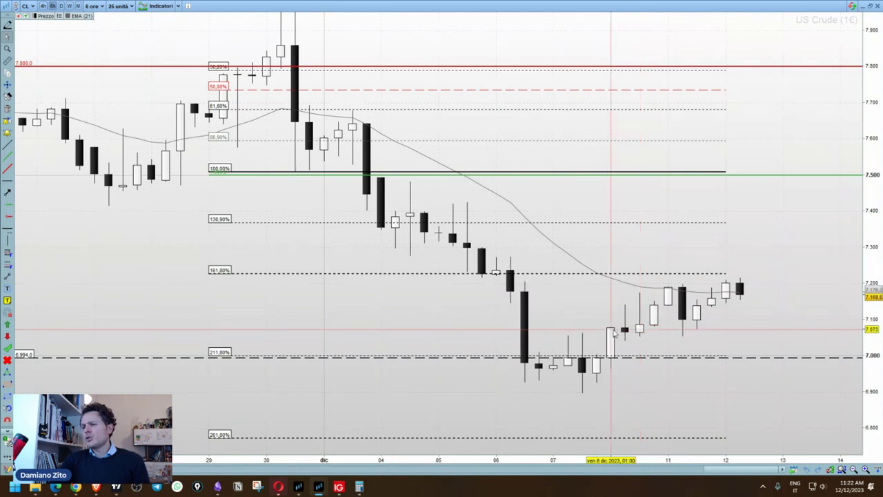
mouse_move(611, 327)
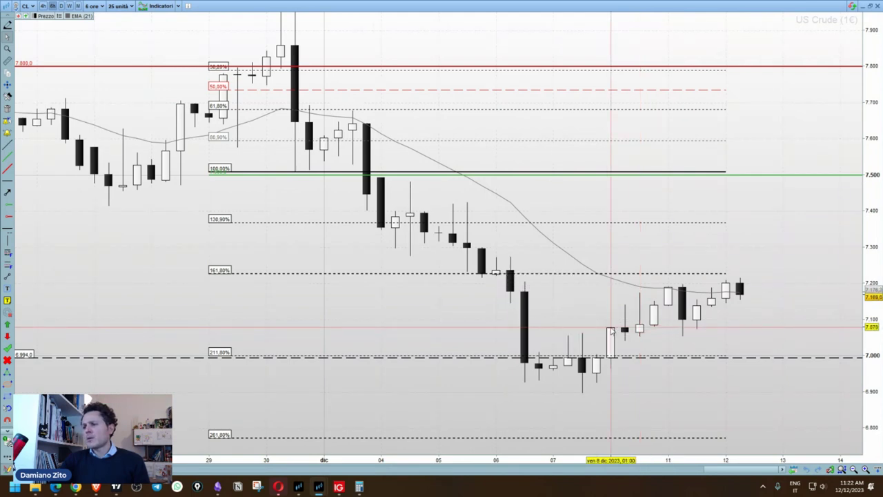
mouse_move(695, 347)
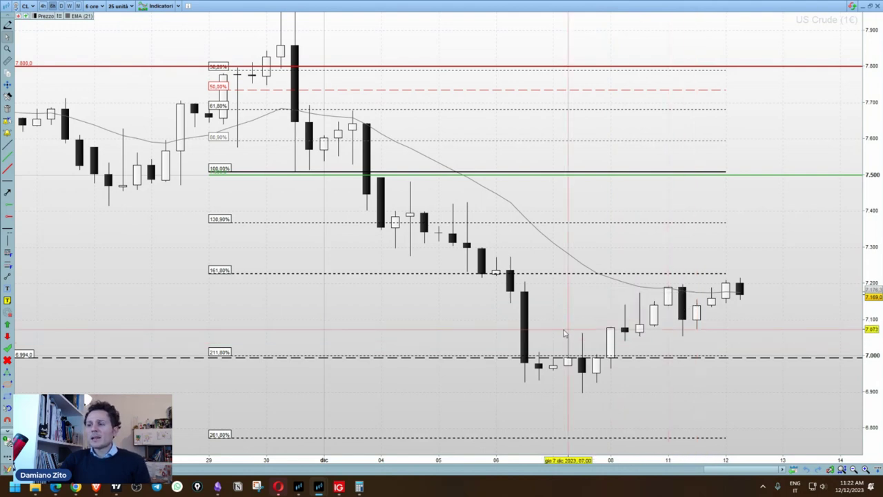
mouse_move(564, 330)
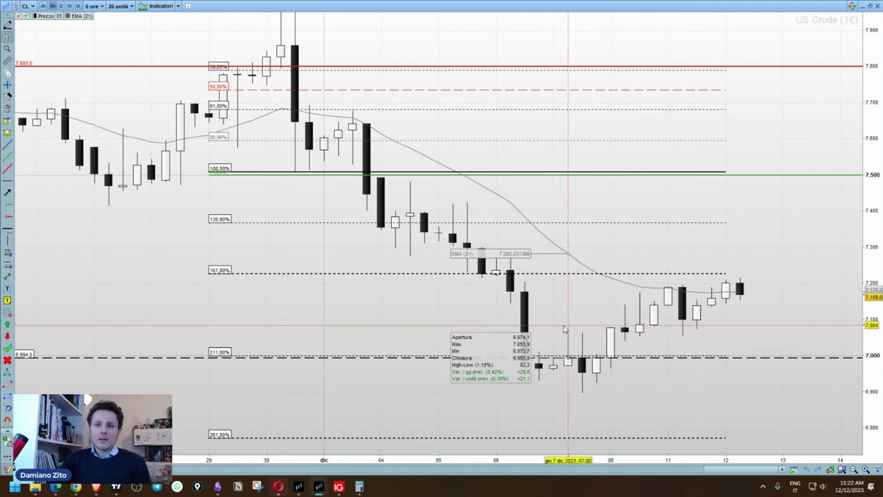
mouse_move(597, 368)
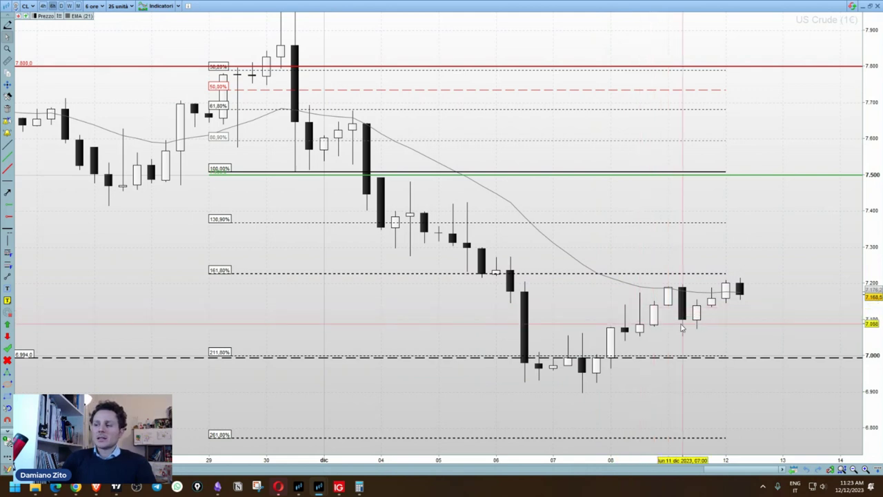
mouse_move(655, 320)
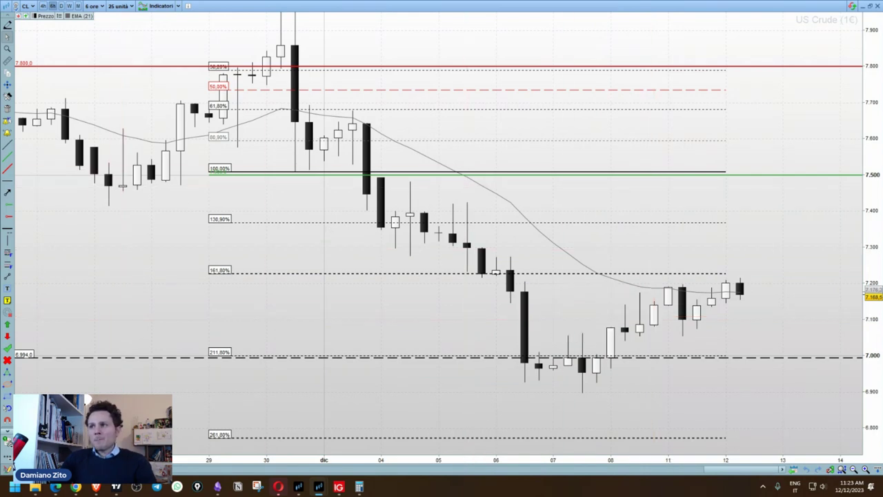
- Handwrite a "V" in the empty chart area above 8.500 and branch it to "Ob.M. 1,5% – 150€"
drag(600, 166, 648, 203)
click(752, 174)
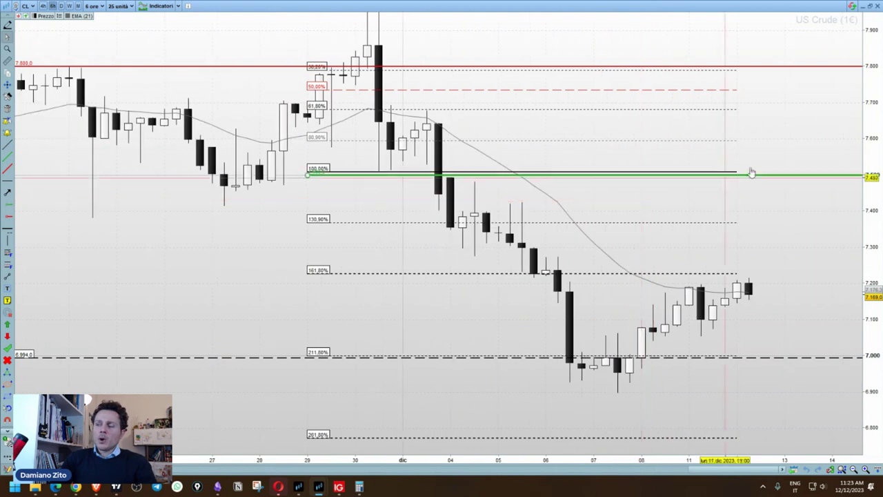
scroll(806, 227, up, 5)
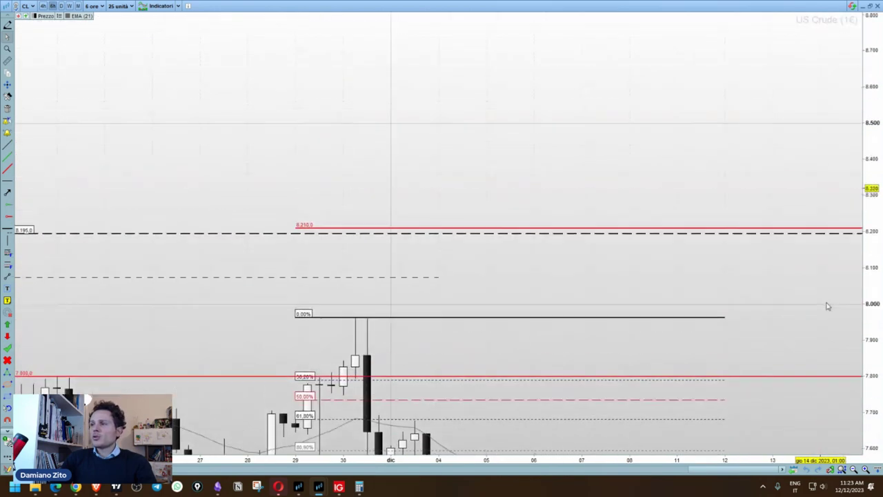
scroll(828, 305, up, 5)
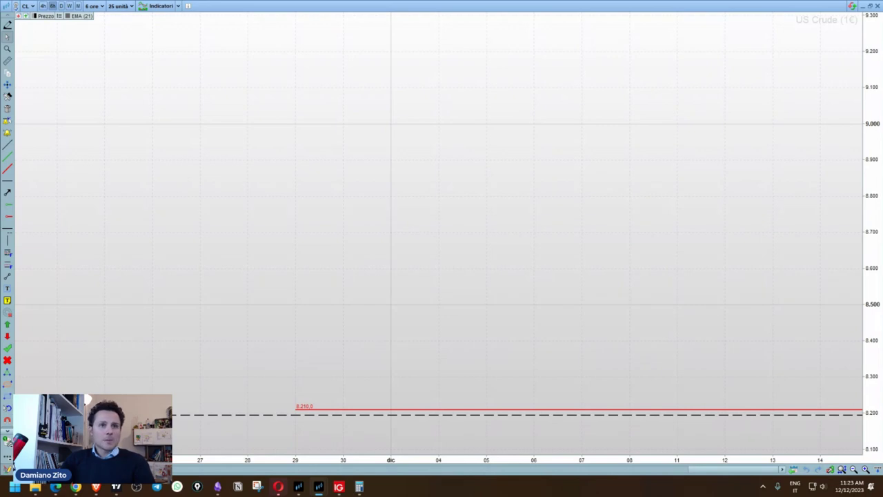
mouse_move(308, 165)
mouse_down()
mouse_move(313, 178)
mouse_move(404, 129)
mouse_up()
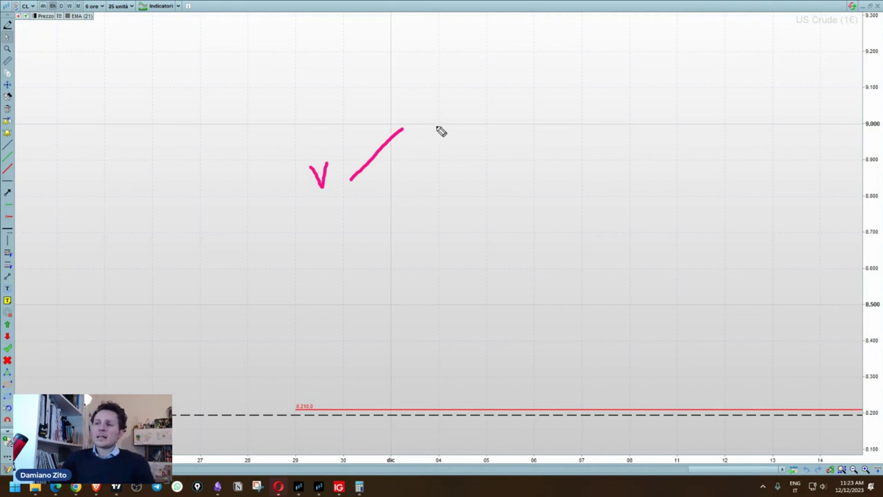
mouse_move(427, 118)
mouse_down()
mouse_move(435, 112)
mouse_move(450, 127)
mouse_move(473, 127)
mouse_move(527, 123)
mouse_move(542, 110)
mouse_move(550, 122)
mouse_move(561, 111)
mouse_move(571, 118)
mouse_move(564, 121)
mouse_up()
click(456, 126)
click(483, 125)
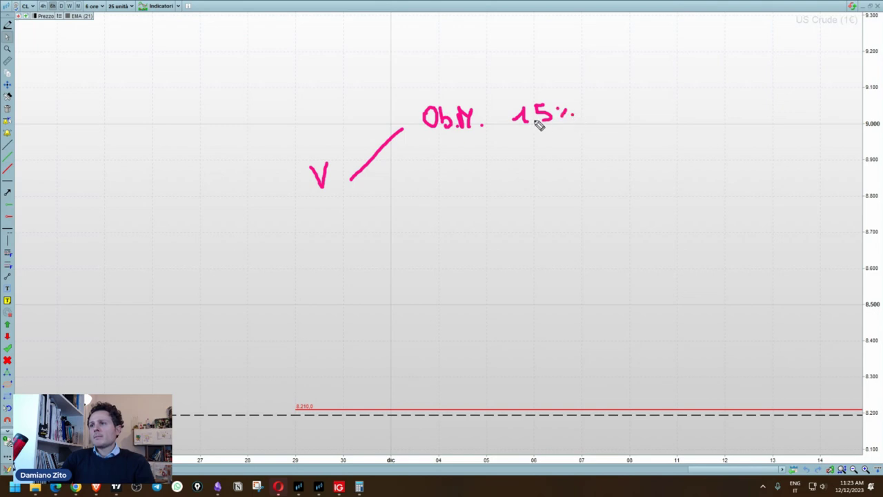
click(533, 123)
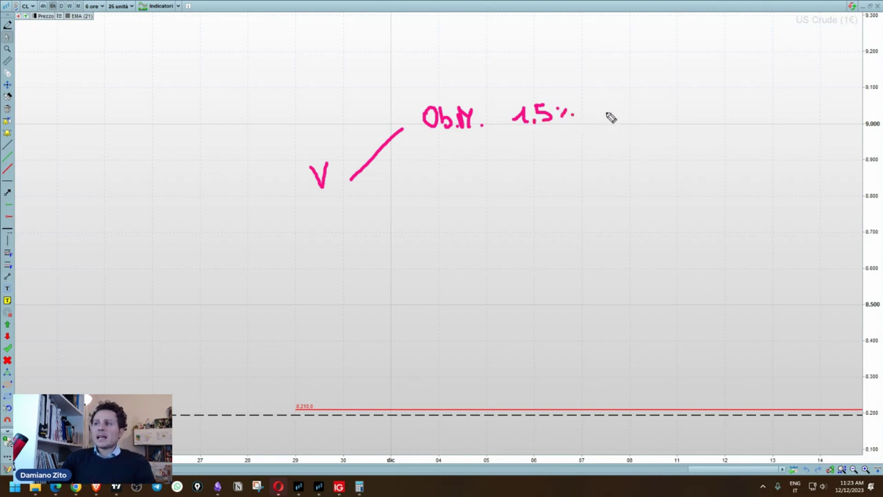
mouse_move(602, 113)
mouse_down()
mouse_move(634, 107)
mouse_move(683, 119)
mouse_move(689, 101)
mouse_move(715, 117)
mouse_move(713, 109)
mouse_up()
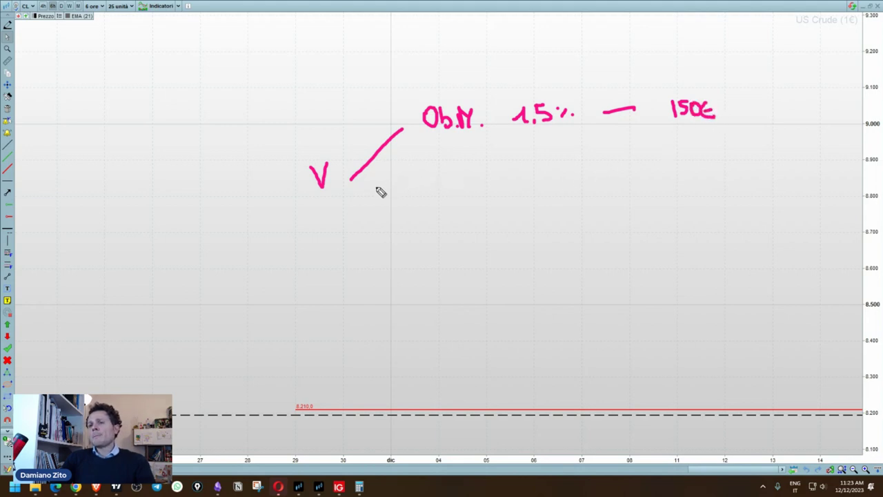
- Add a second branch from the V reading "t = 0-15 Mese" and a third one ending in a cursive "v"
drag(361, 191, 452, 199)
drag(432, 182, 453, 181)
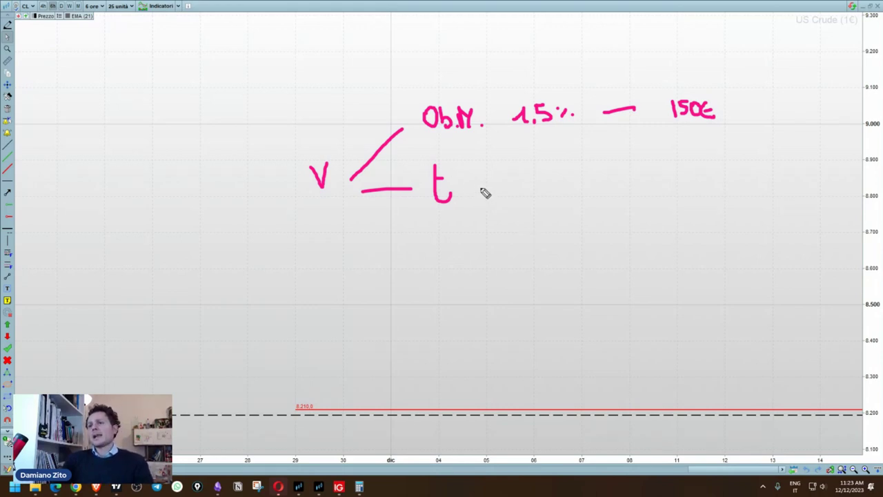
drag(471, 181, 479, 180)
mouse_move(471, 188)
mouse_down()
mouse_move(504, 179)
mouse_move(545, 194)
mouse_move(551, 178)
mouse_move(621, 184)
mouse_up()
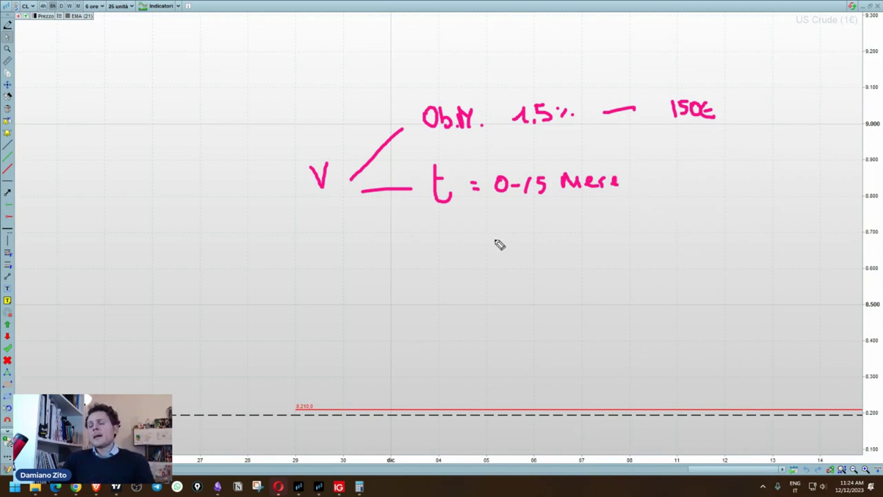
mouse_move(363, 212)
mouse_down()
mouse_move(388, 256)
mouse_move(443, 243)
mouse_up()
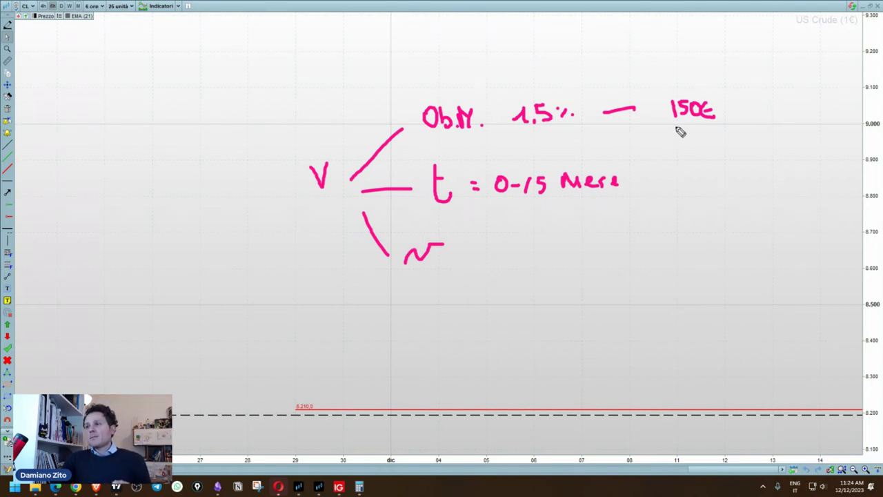
- Emphasise the handwritten 150€ with lines below and above it, and switch to the Calculator
drag(669, 124, 715, 125)
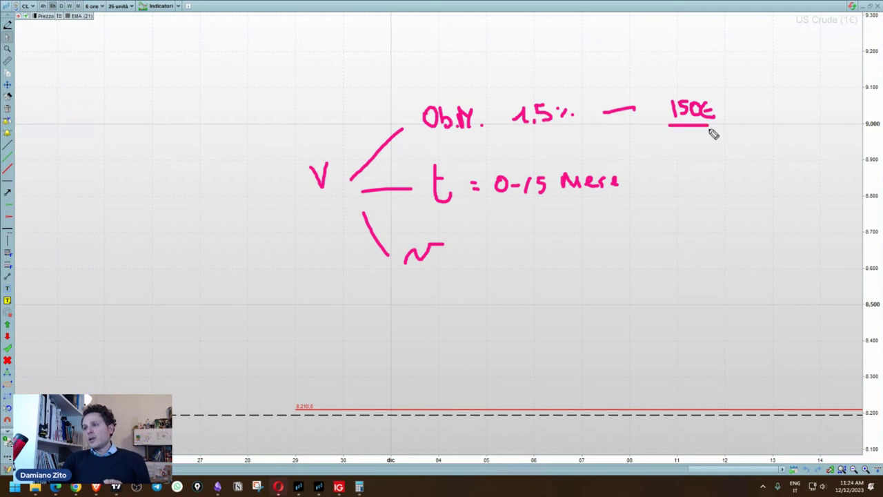
drag(661, 90, 710, 92)
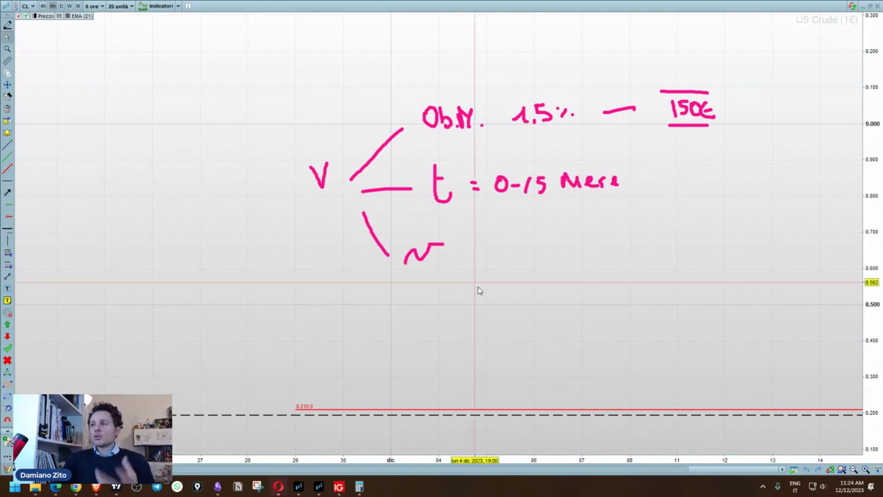
click(359, 486)
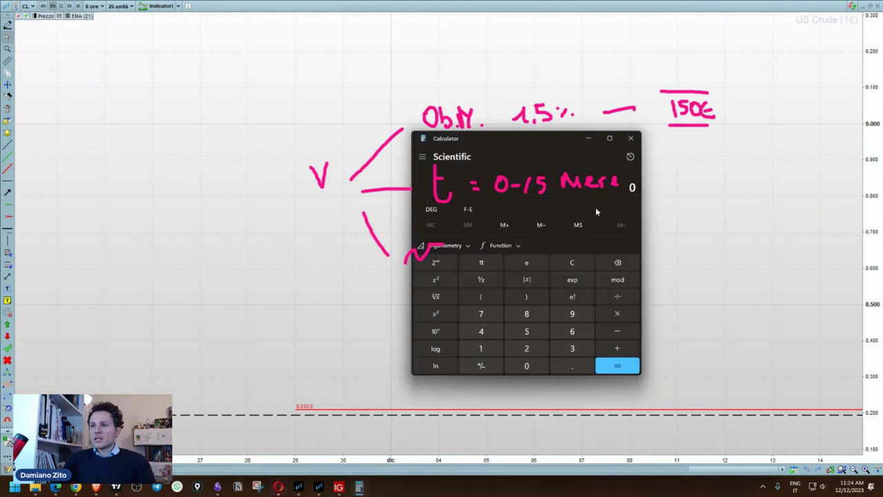
- Erase the handwritten notes and divide the 150 monthly target by 21 in the Calculator
key(Escape)
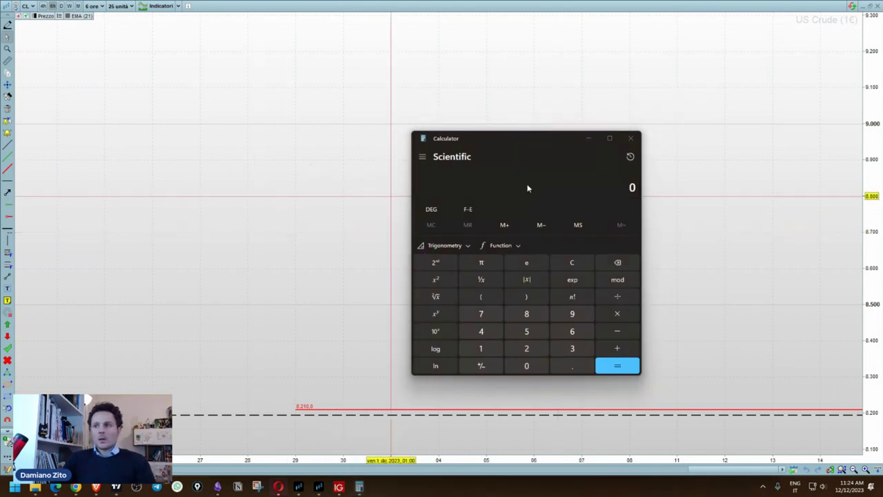
drag(561, 142, 284, 112)
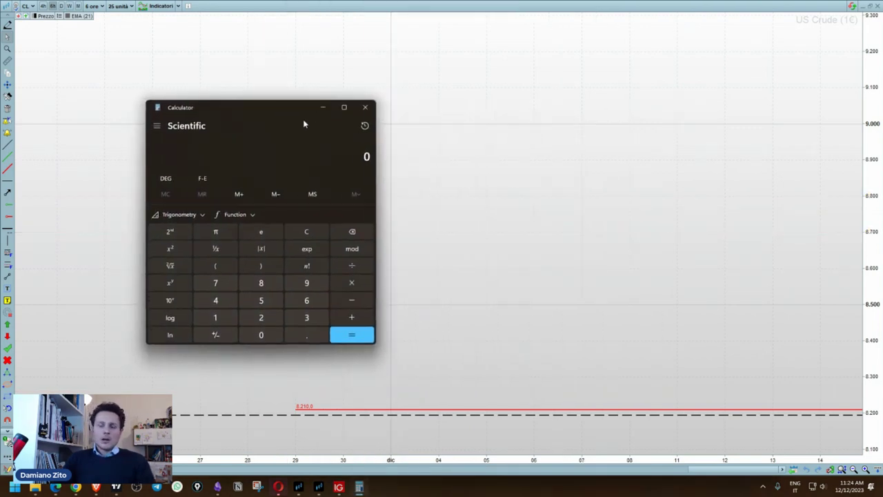
text(150)
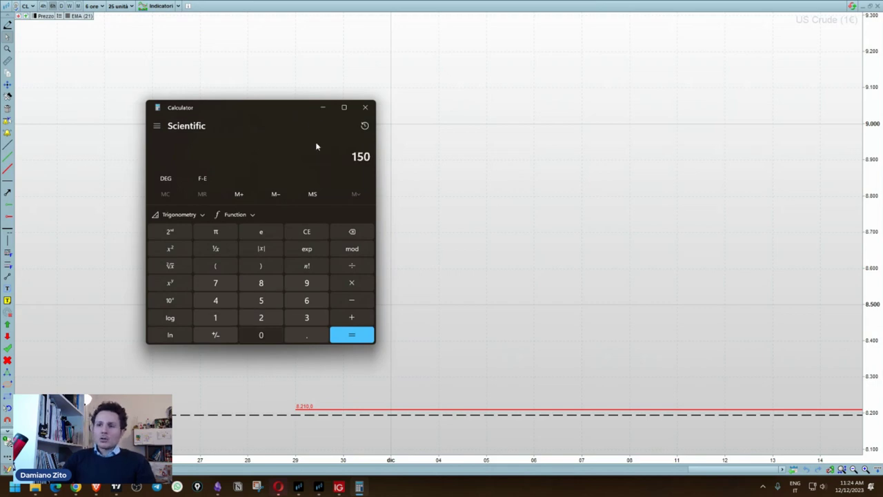
text(/)
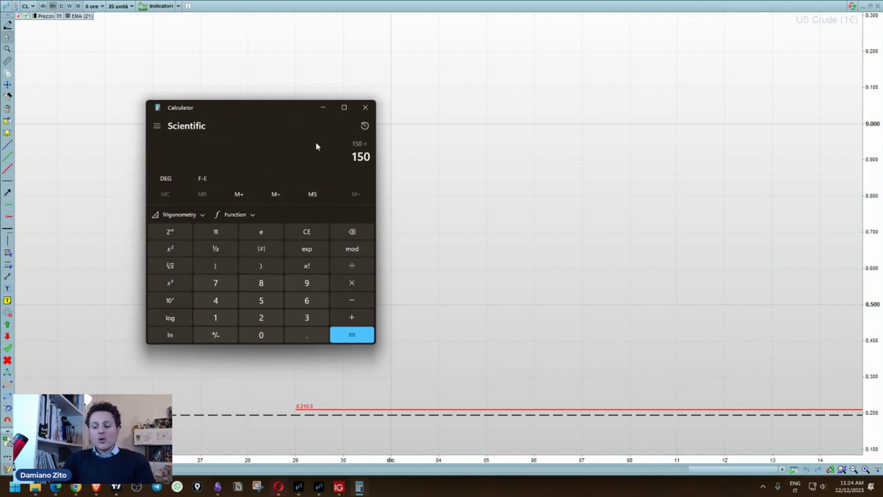
text(21)
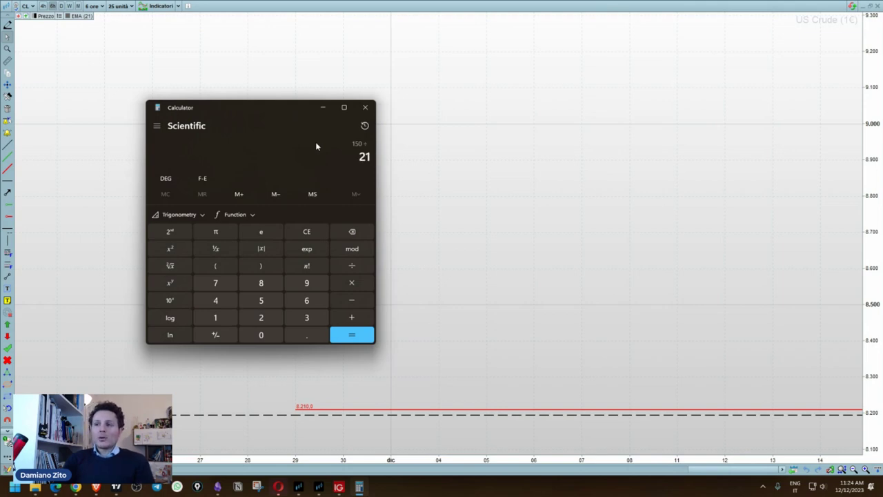
key(Return)
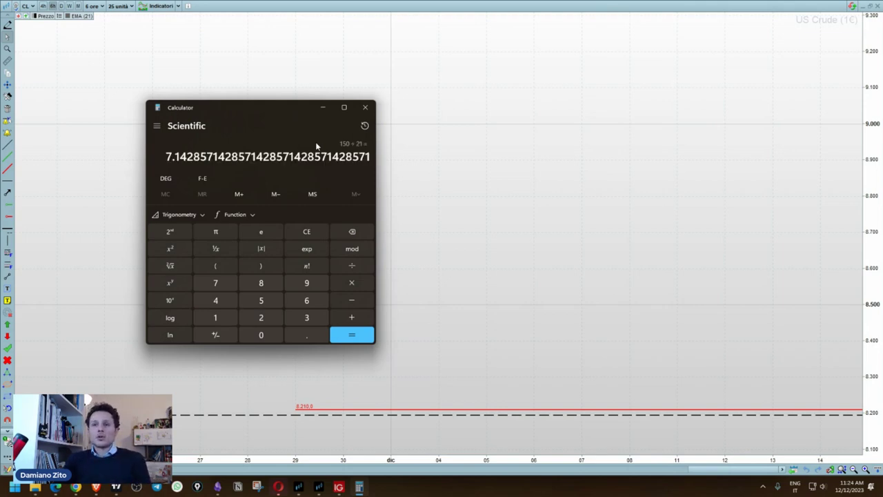
- Handwrite "7 €/giorno" in the empty chart area above 9.000 and frame it with lines on all four sides
click(764, 117)
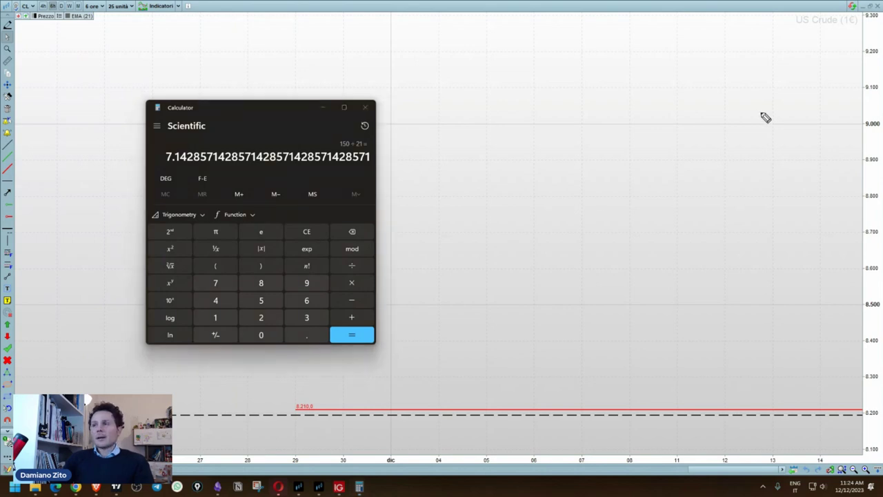
mouse_move(617, 67)
mouse_down()
mouse_move(635, 86)
mouse_move(668, 88)
mouse_move(668, 76)
mouse_move(690, 105)
mouse_up()
mouse_move(706, 80)
mouse_down()
mouse_move(710, 90)
mouse_move(721, 81)
mouse_move(761, 87)
mouse_up()
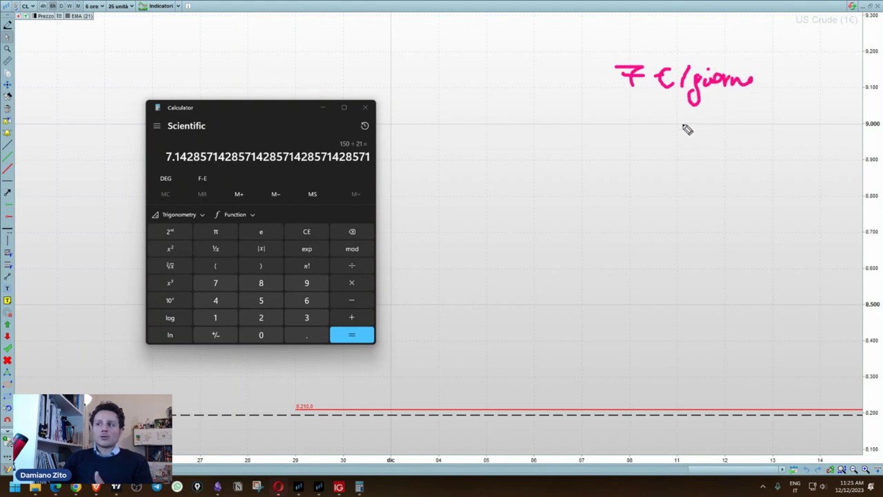
drag(608, 109, 783, 101)
click(779, 63)
drag(780, 64, 782, 103)
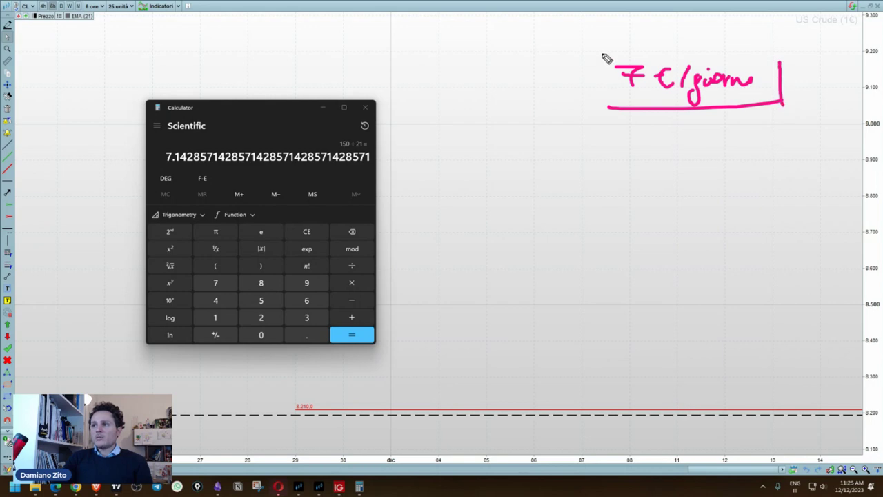
mouse_move(602, 54)
mouse_down()
mouse_move(607, 107)
mouse_move(742, 50)
mouse_up()
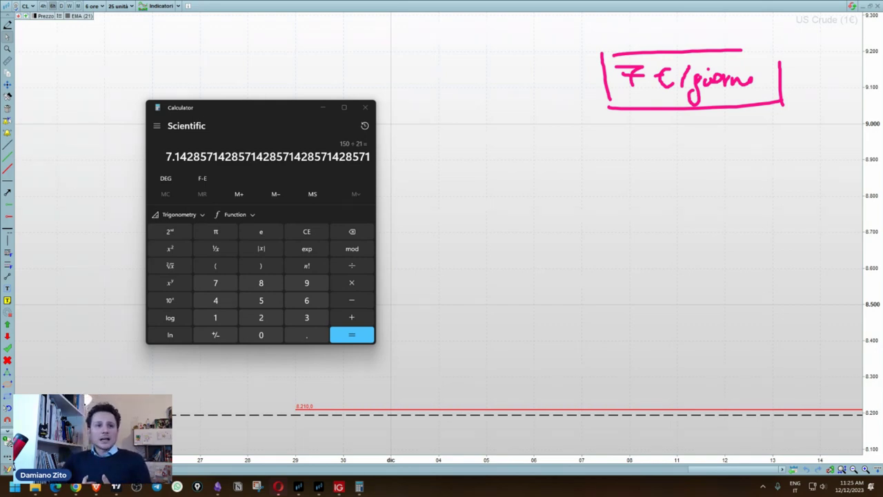
- Erase the handwritten note and show the US Crude short trade on the daily timeframe
key(e)
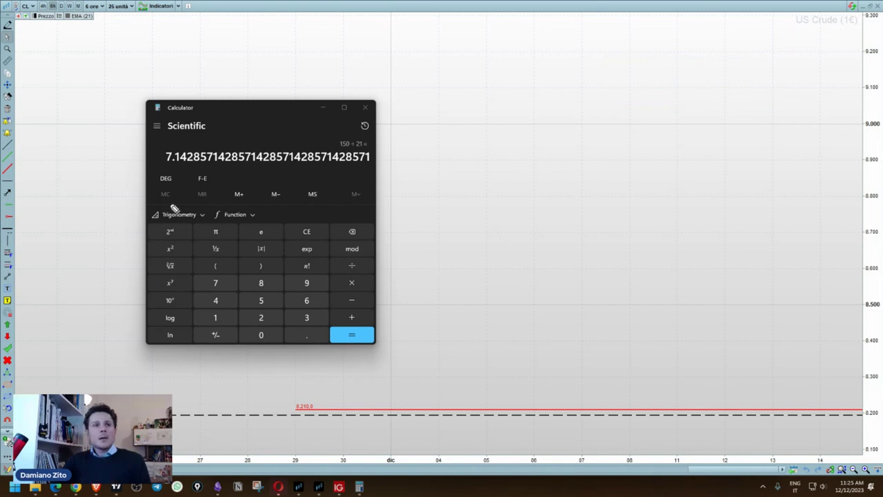
click(611, 345)
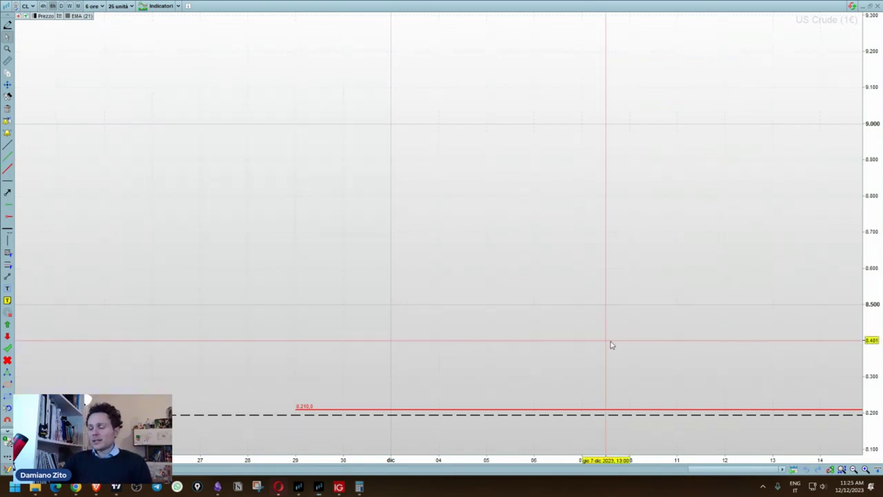
drag(611, 345, 605, 221)
scroll(759, 331, down, 6)
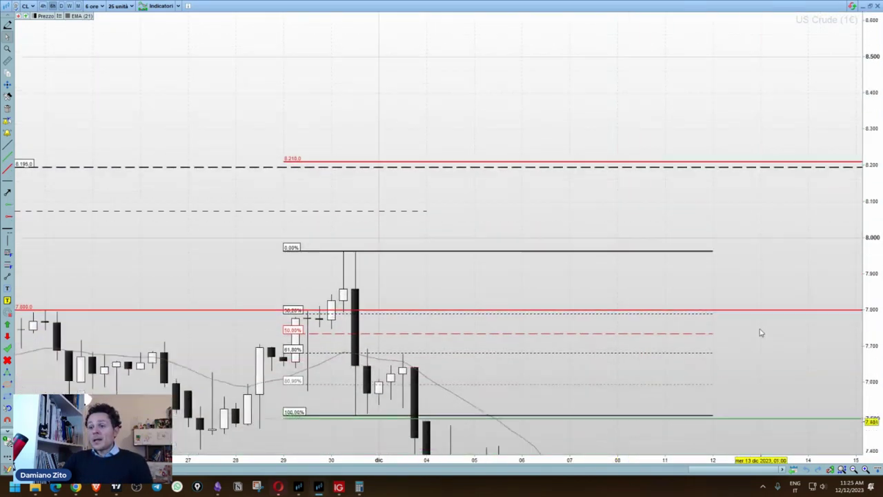
click(60, 6)
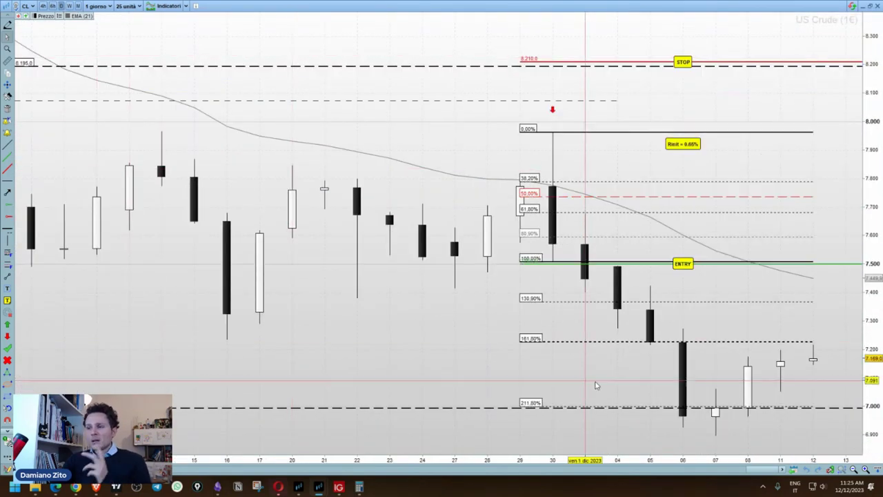
drag(621, 387, 556, 338)
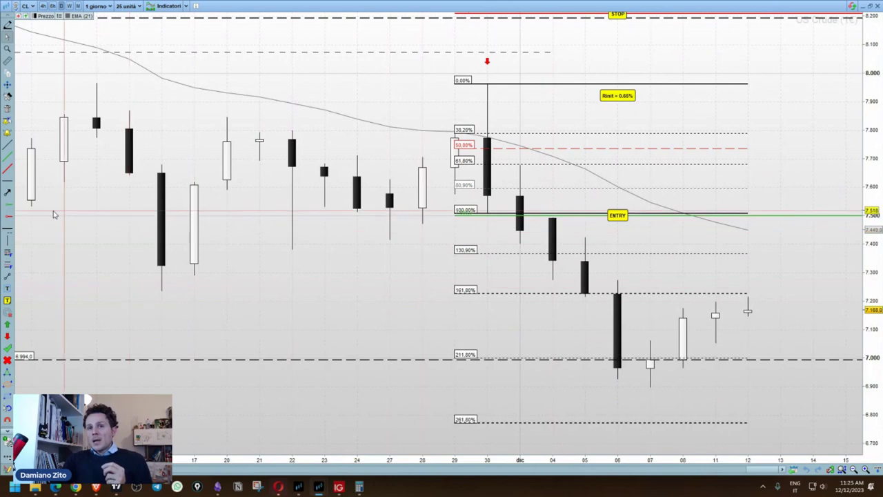
- Examine the daily move from the 30 November signal candle down to the 6 December low
mouse_move(53, 216)
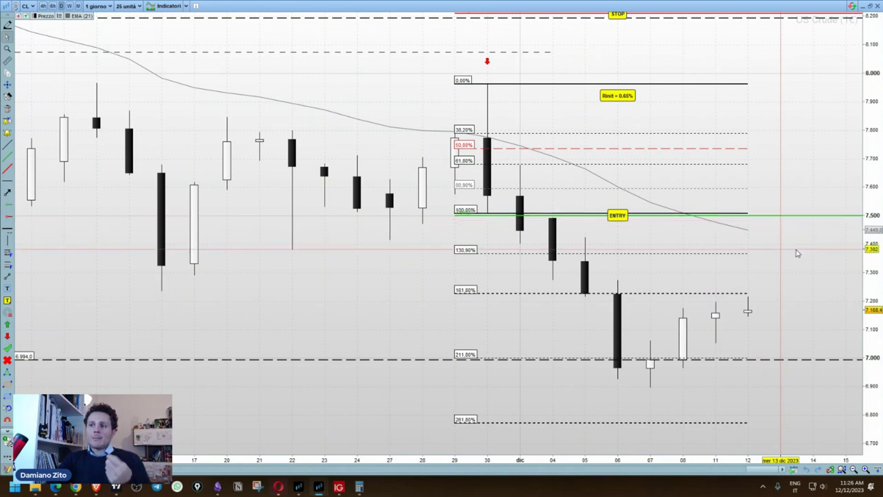
scroll(796, 254, down, 1)
scroll(796, 253, down, 1)
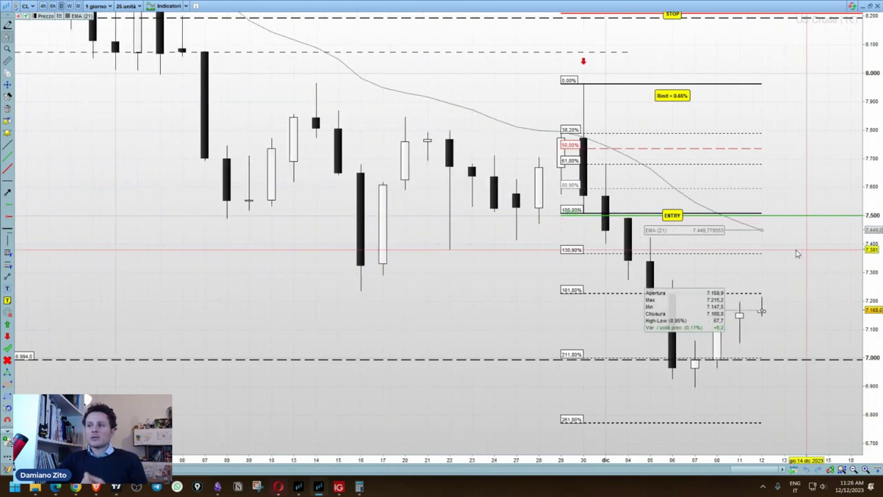
click(591, 193)
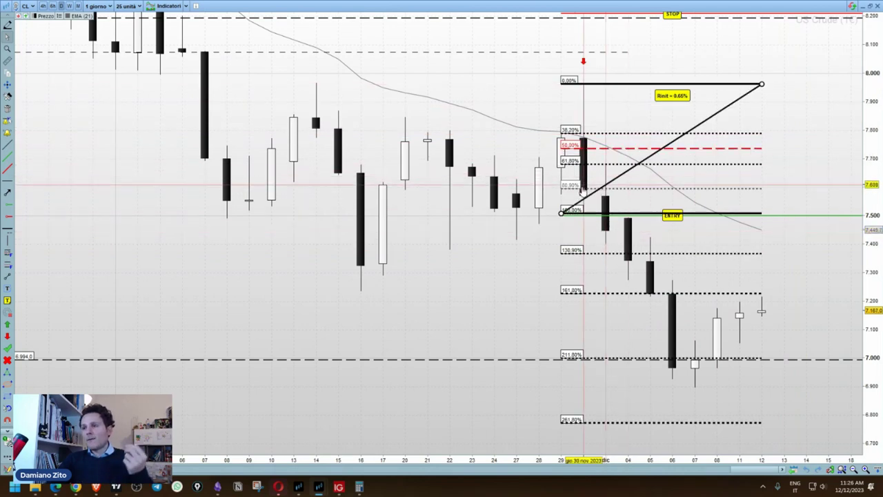
click(587, 78)
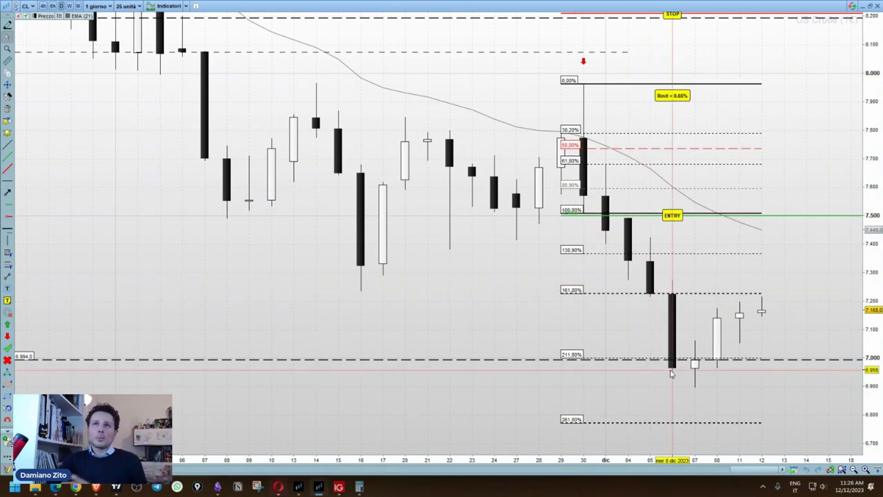
mouse_move(671, 373)
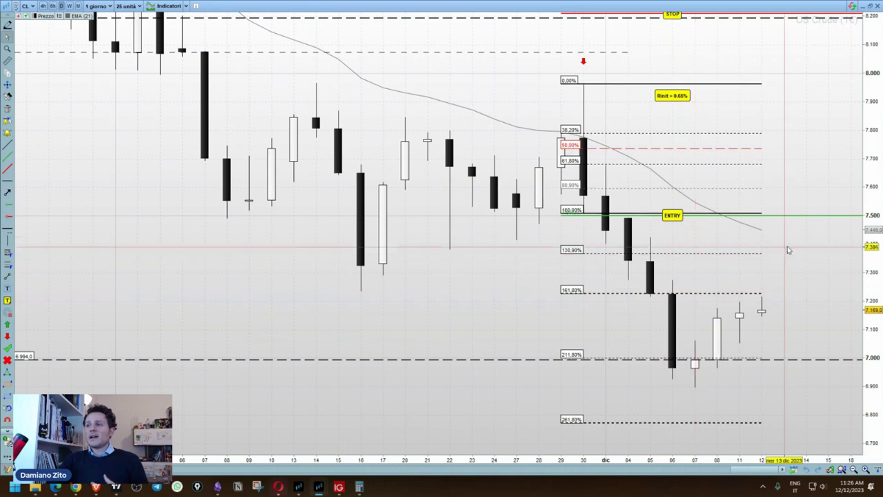
- Draw a freehand box around the 6, 7 and 8 December daily candles
click(800, 218)
drag(800, 219, 804, 225)
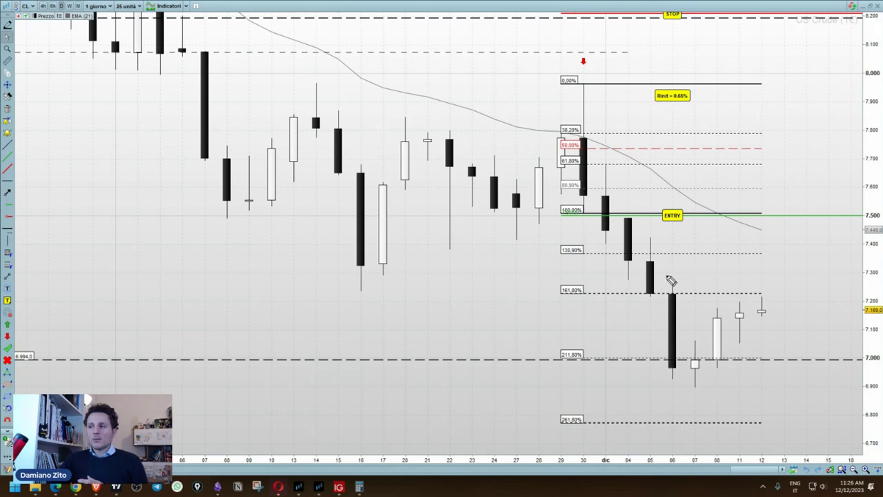
mouse_move(664, 272)
mouse_down()
mouse_move(666, 373)
mouse_move(688, 394)
mouse_move(739, 394)
mouse_up()
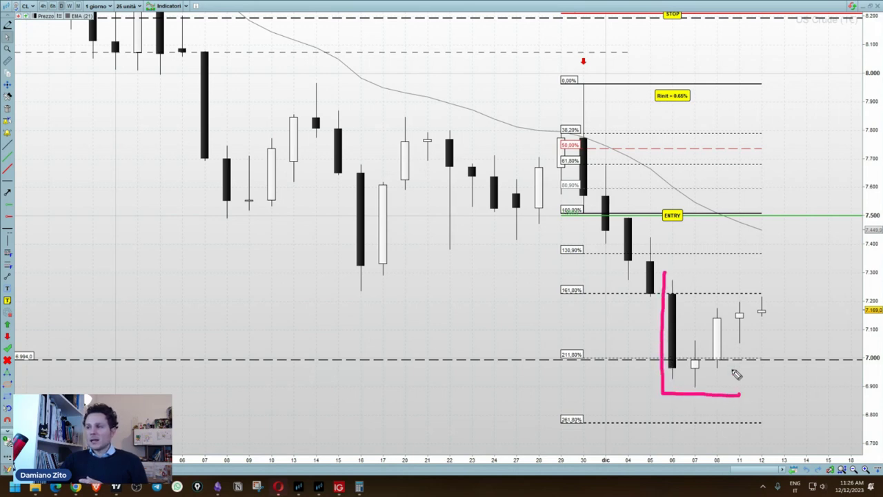
mouse_move(664, 269)
mouse_down()
mouse_move(726, 270)
mouse_move(743, 394)
mouse_up()
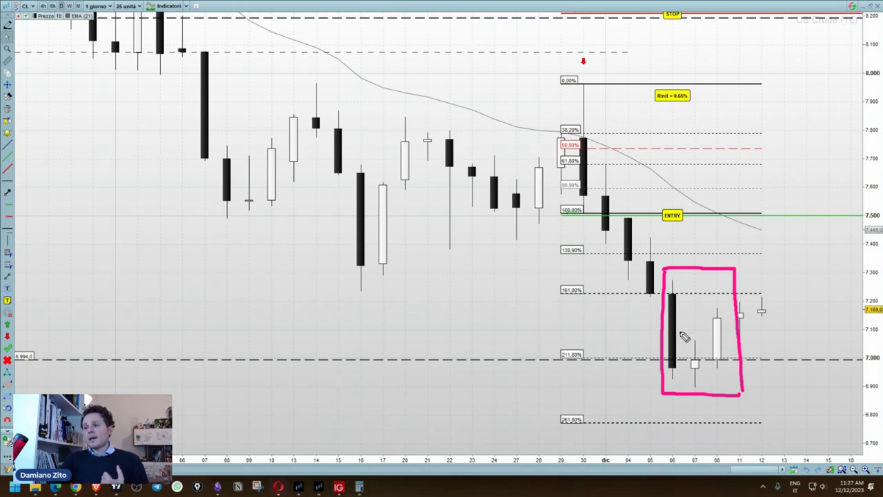
- Mark levels inside the box and above the 8 December candle, add a rising arrow, and draw a long horizontal line at about 7.110
drag(667, 314, 705, 314)
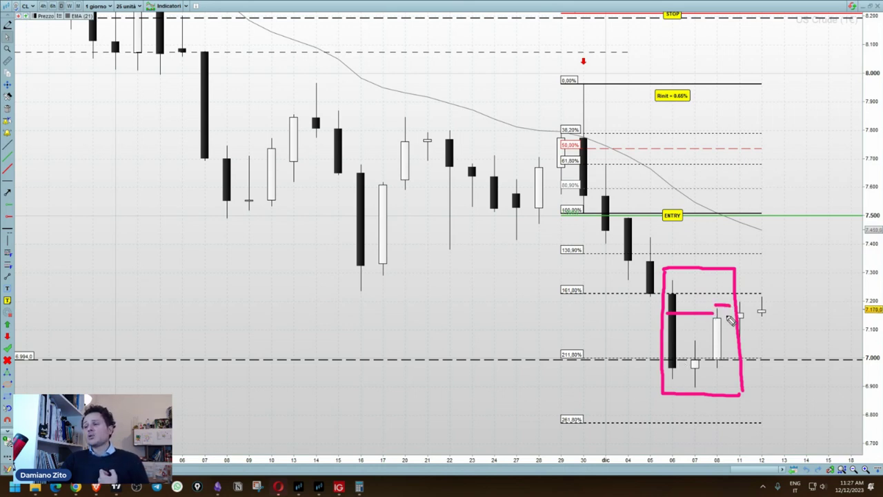
mouse_move(715, 305)
mouse_down()
mouse_move(763, 262)
mouse_move(762, 287)
mouse_up()
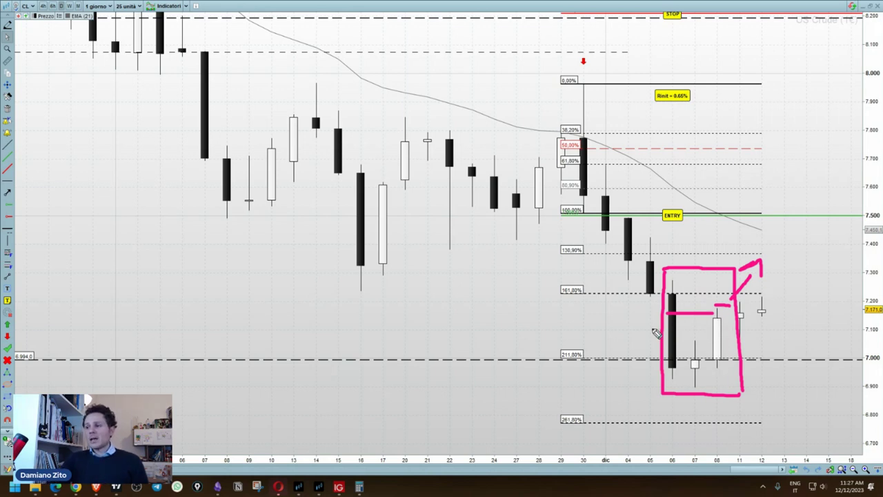
drag(650, 329, 783, 329)
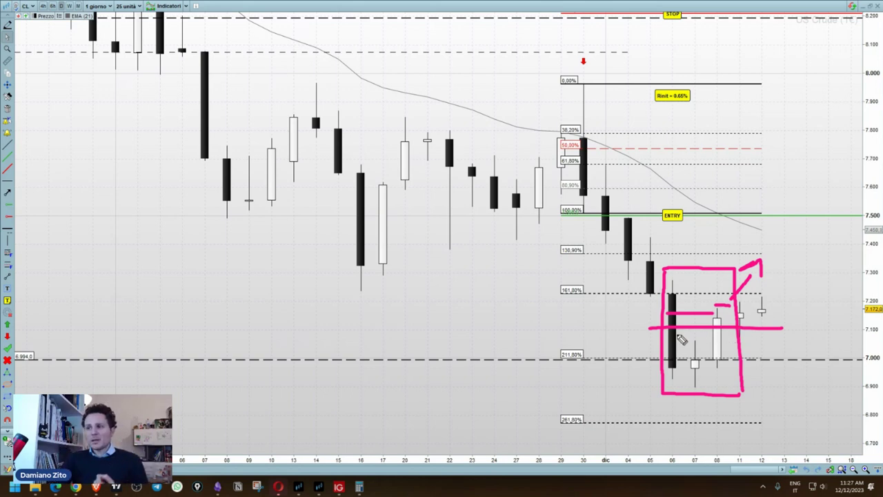
- Erase the annotations, then draw a horizontal line at the 6 December high and a double-headed arrow from it up to the ENTRY line
key(Escape)
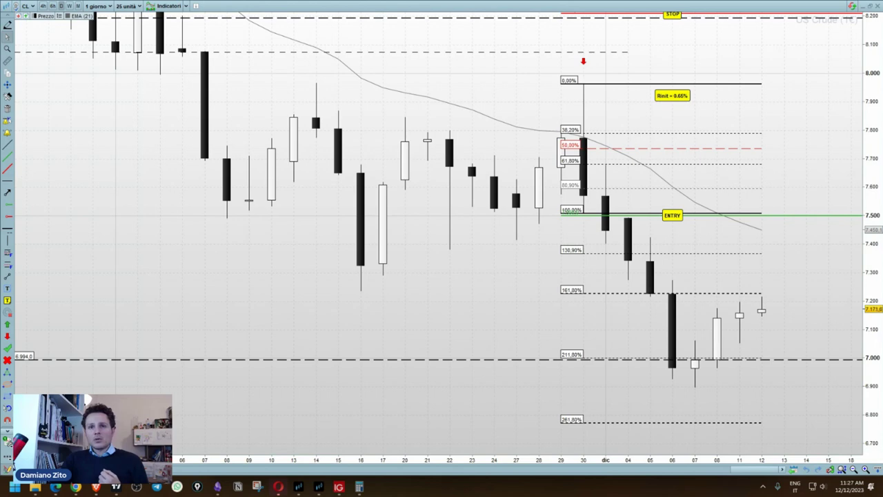
drag(668, 277, 815, 278)
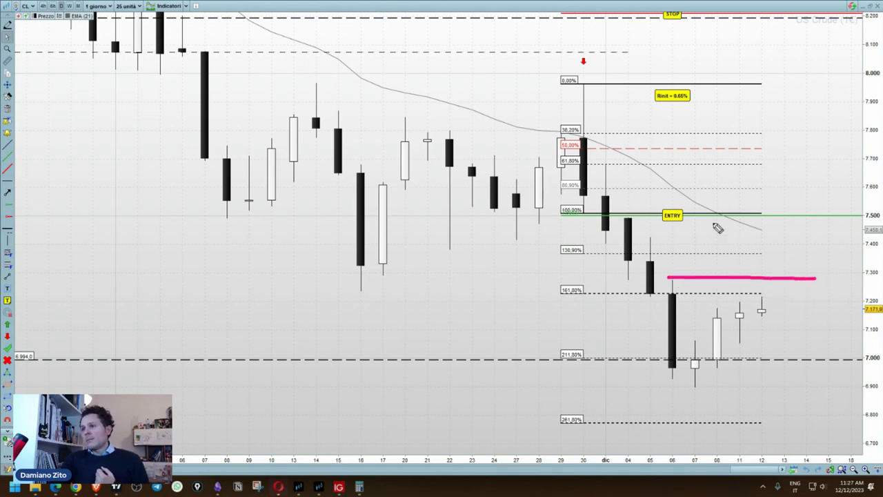
mouse_move(712, 220)
mouse_down()
mouse_move(713, 270)
mouse_move(722, 260)
mouse_move(712, 219)
mouse_move(718, 228)
mouse_up()
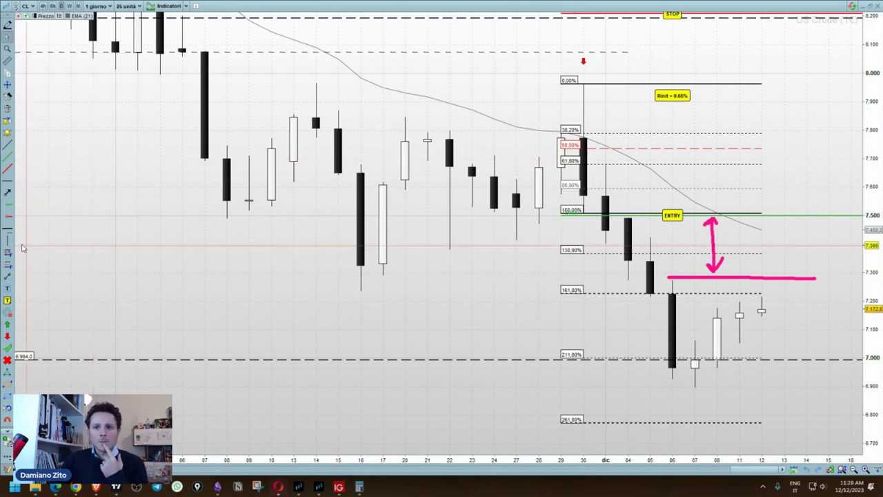
- Measure the distance from the ENTRY line to the drawn line, then remove the measurement and the freehand marks
click(6, 72)
drag(784, 215, 759, 279)
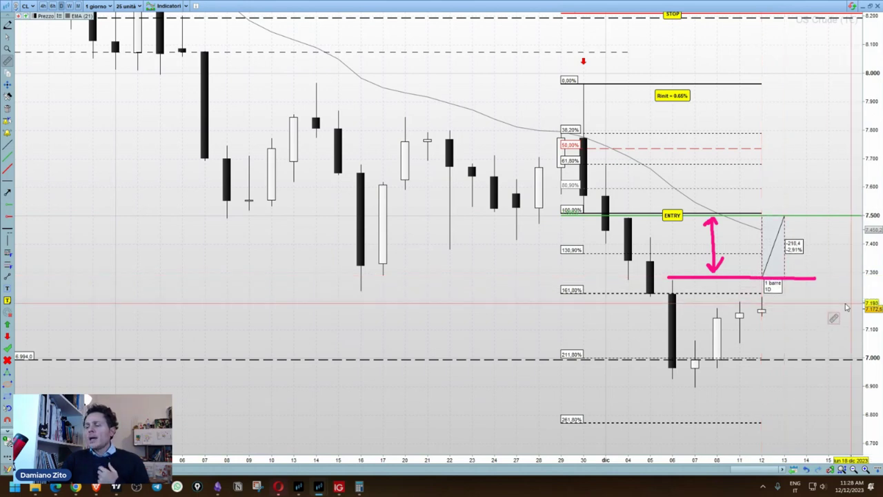
click(772, 252)
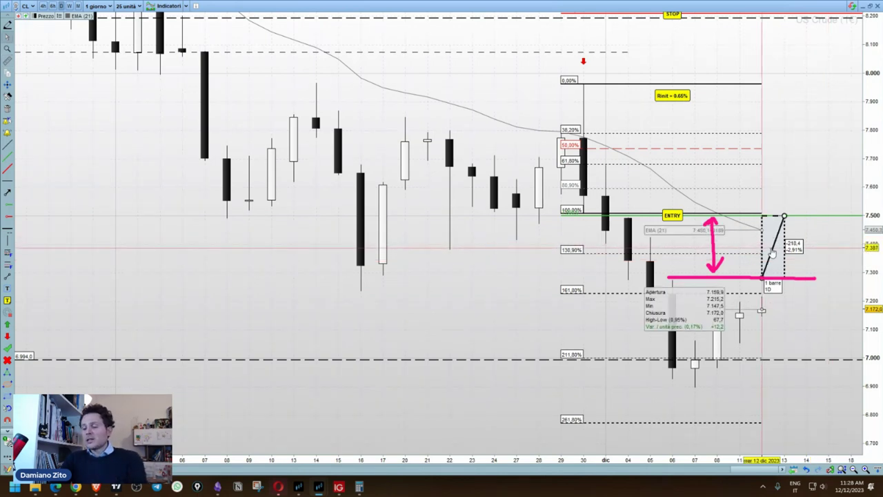
click(774, 248)
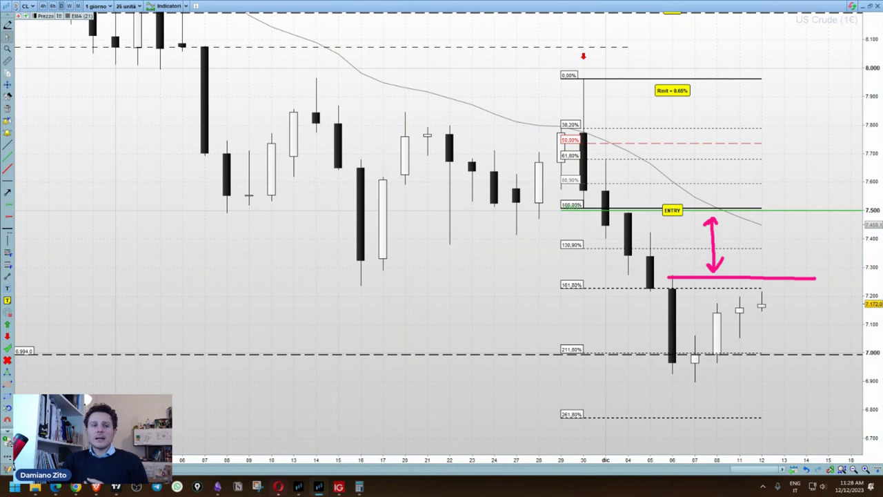
key(Escape)
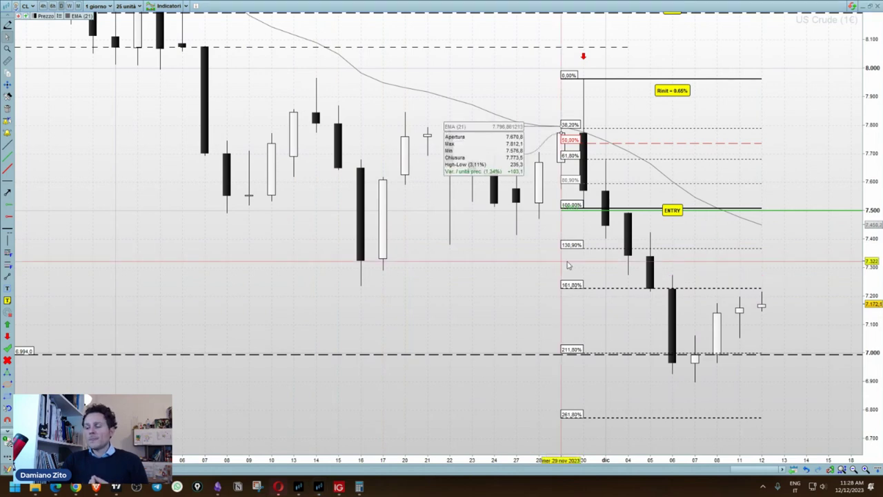
- Examine the 6 and 7 December daily candles around the 211.80% level
drag(804, 262, 723, 243)
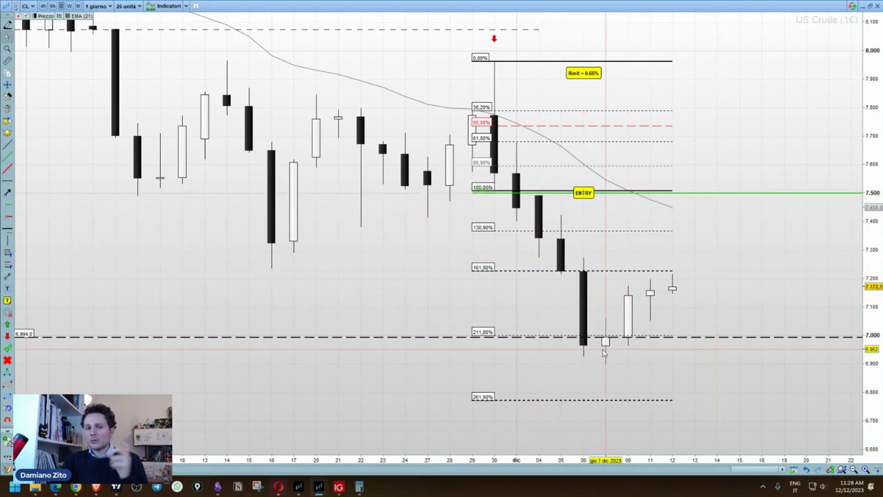
mouse_move(605, 347)
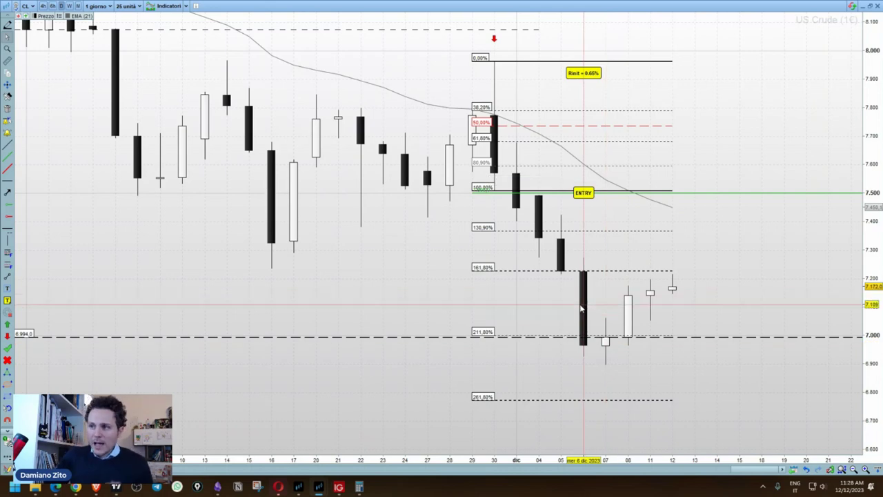
mouse_move(581, 309)
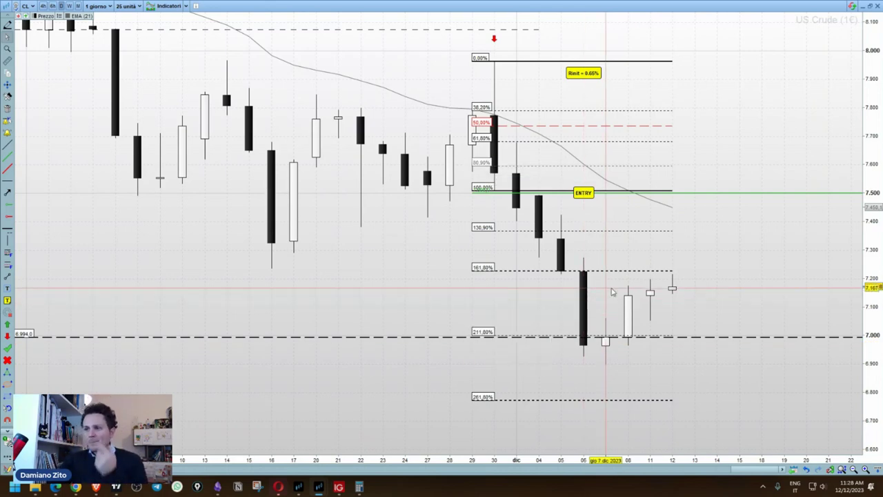
mouse_move(618, 282)
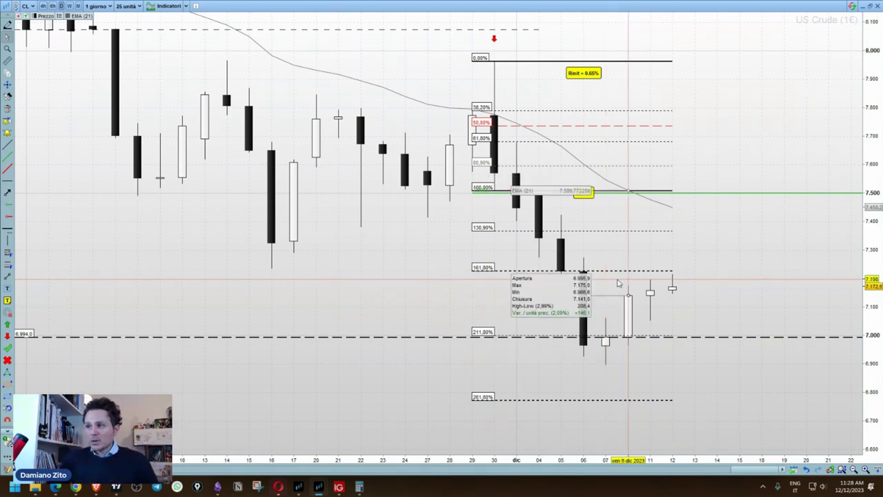
mouse_move(694, 347)
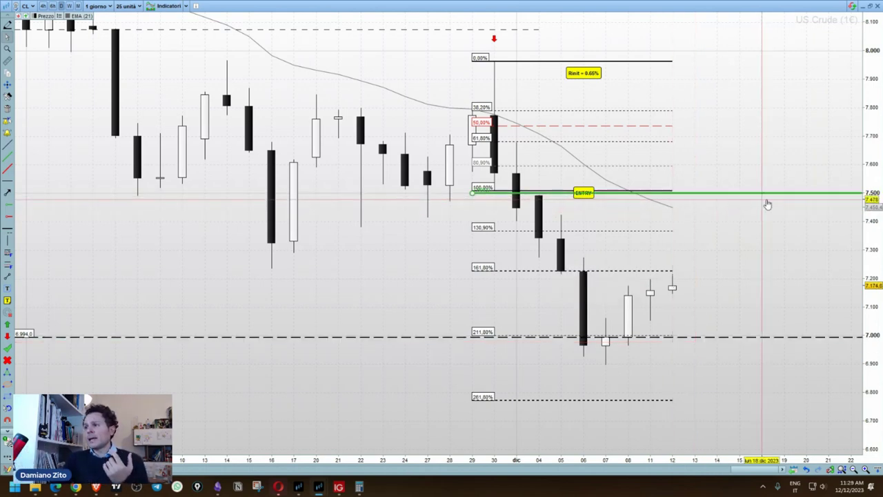
drag(767, 202, 767, 201)
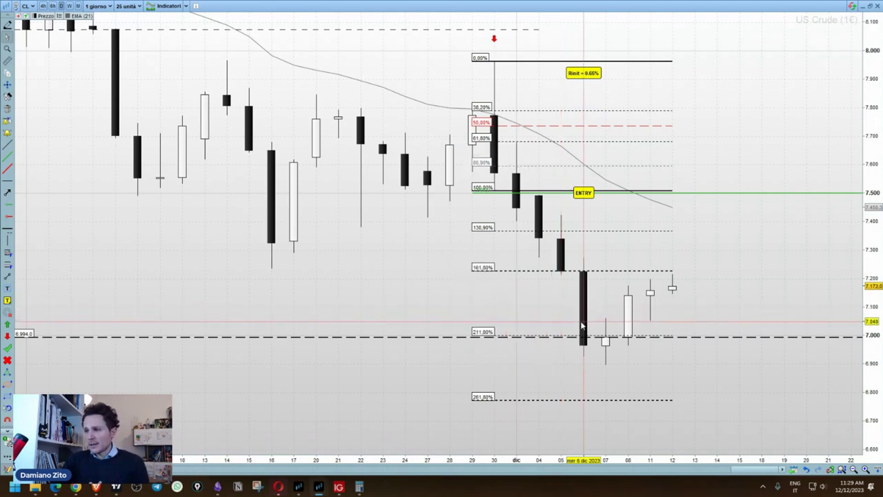
mouse_move(581, 324)
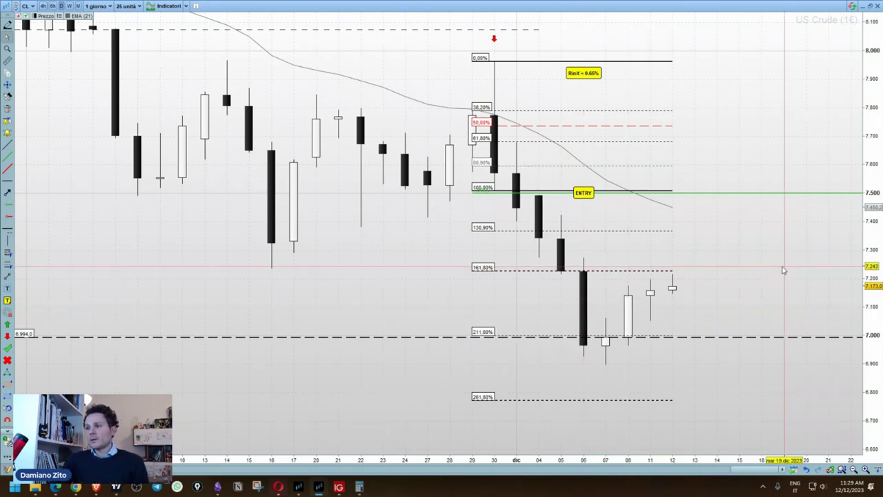
- Draw red horizontal lines at 7.282 from the 6 December candle and at about 7.133 from the 7 December candle
scroll(784, 274, down, 1)
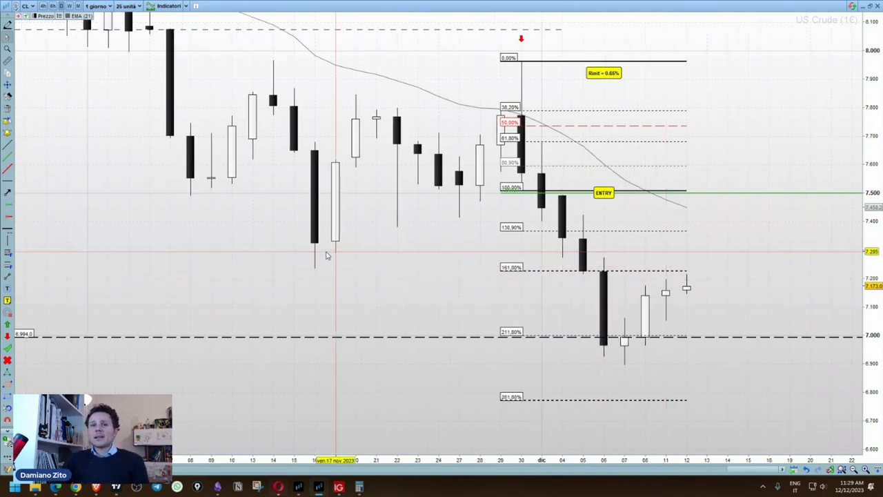
click(8, 61)
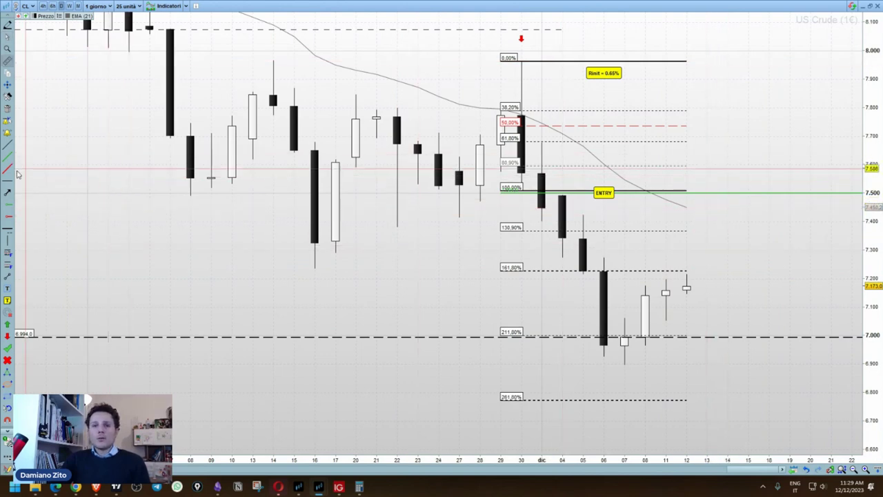
click(8, 217)
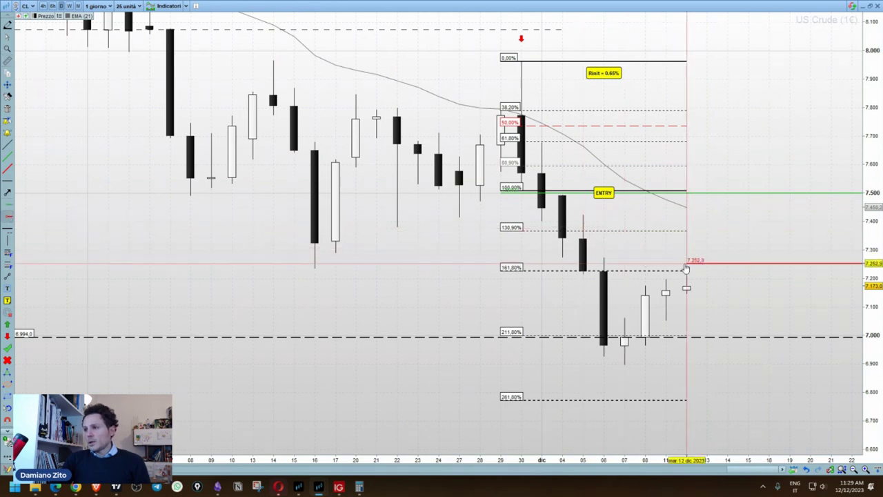
click(614, 259)
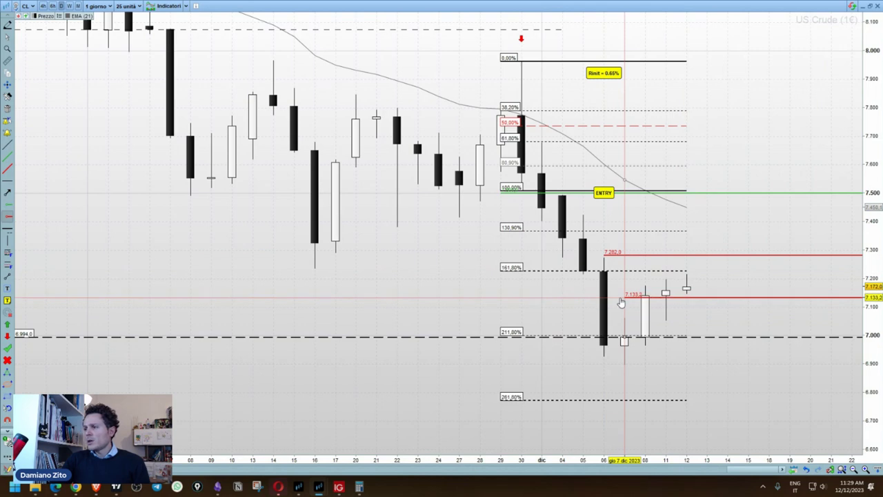
click(620, 300)
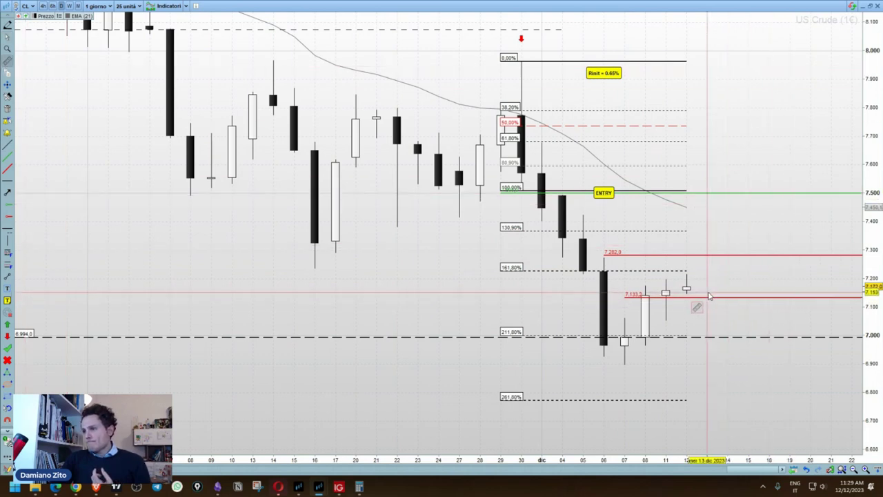
- Measure the distance between the two red lines and from the lower one down to the 261.80% level
drag(707, 298, 728, 257)
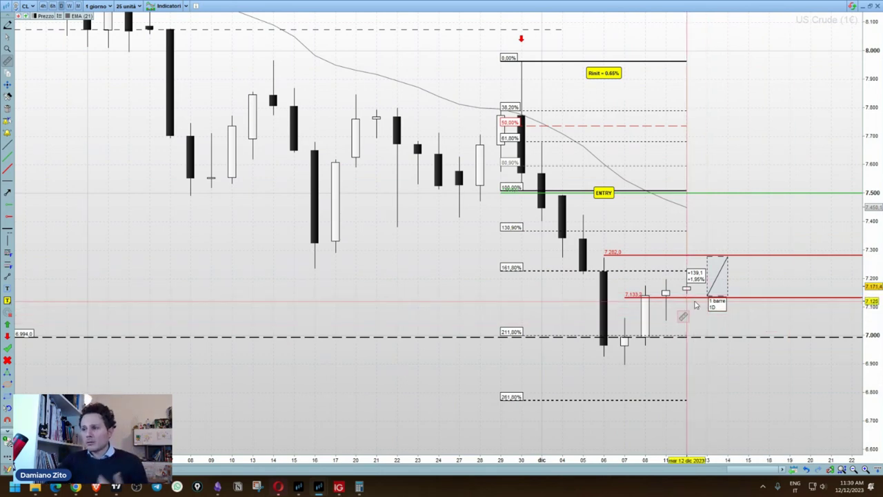
drag(687, 297, 704, 407)
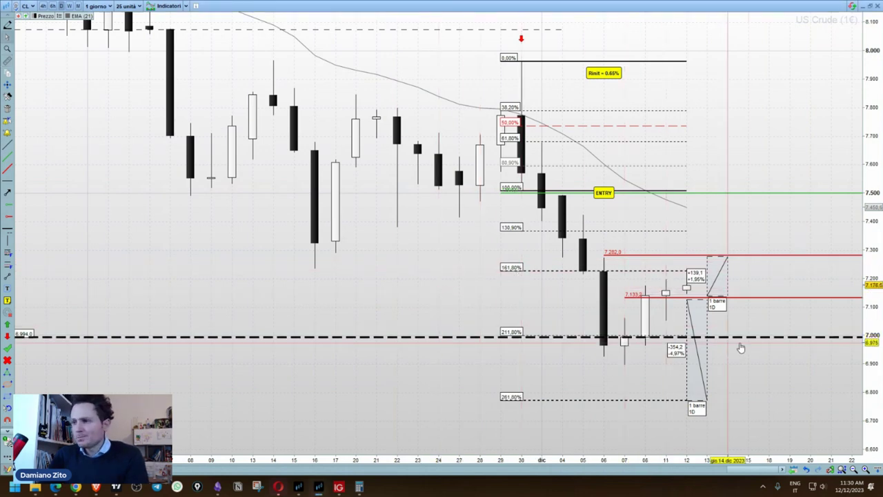
- Remove both measurements and the lower red line from the daily chart
click(689, 316)
drag(707, 400, 706, 256)
drag(697, 289, 717, 288)
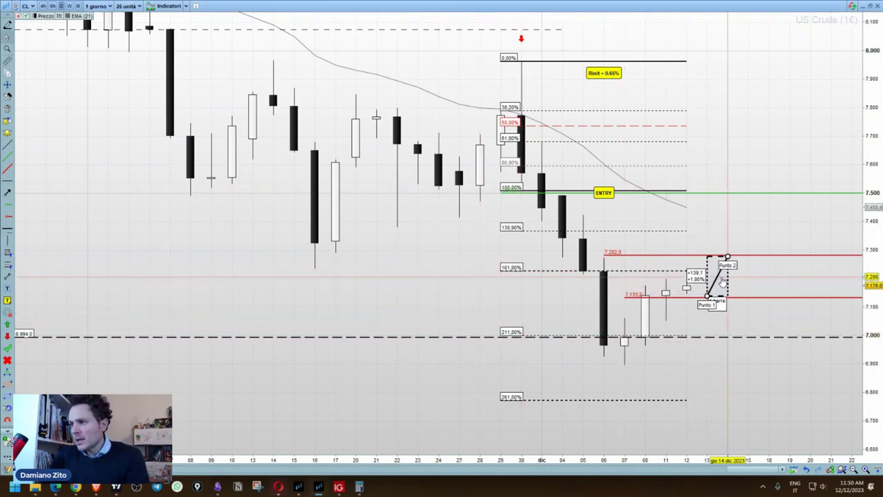
double_click(717, 276)
click(323, 161)
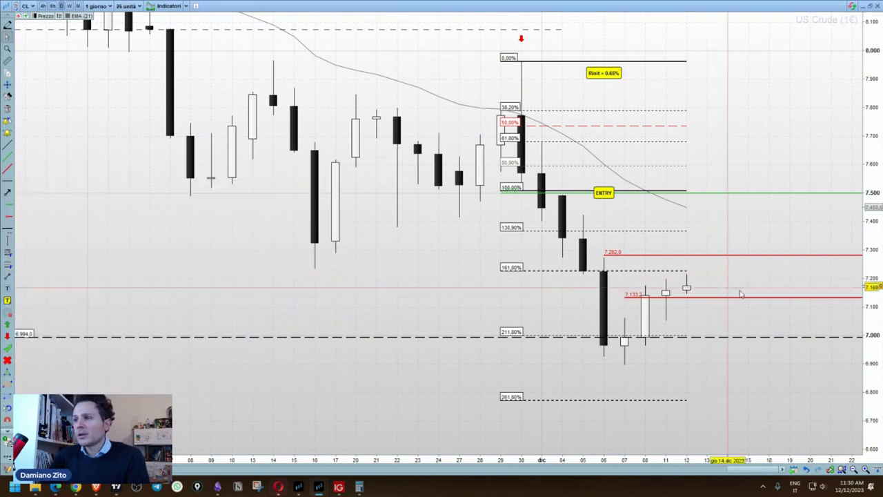
click(687, 269)
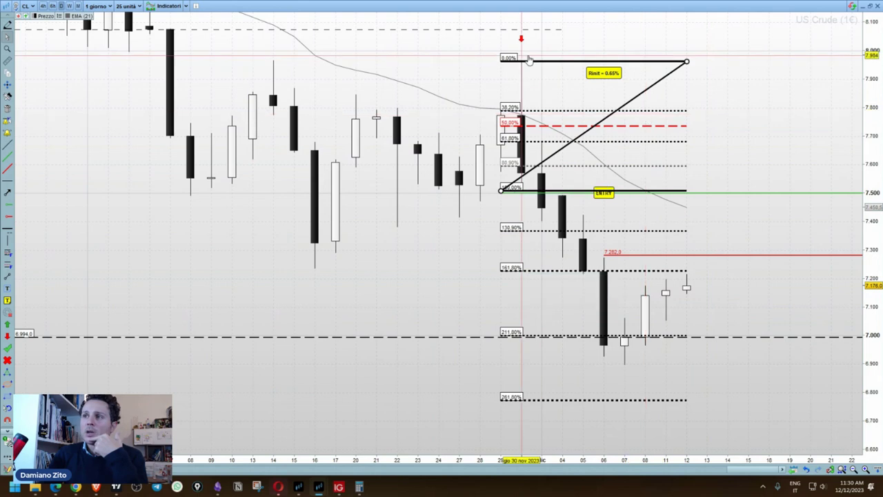
- Draw a Fibonacci retracement spanning the 7 December candle, from its high at about 7.062 to its low at about 6.897
click(532, 99)
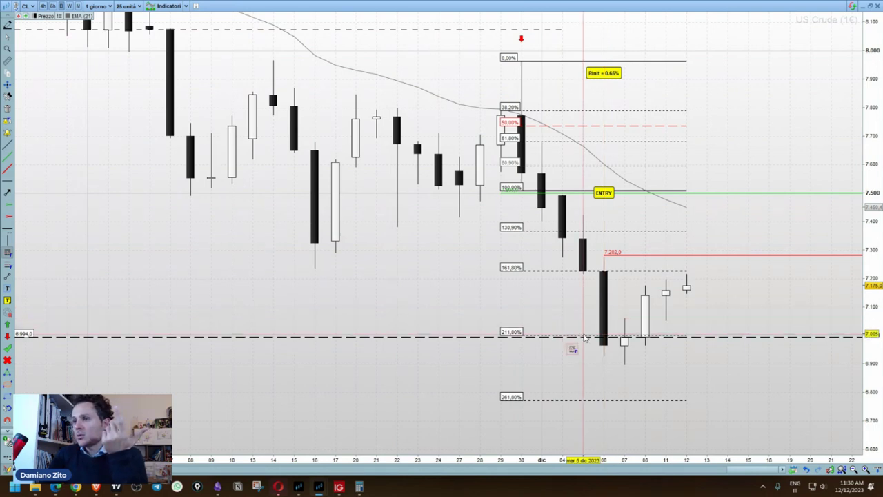
drag(576, 324, 821, 369)
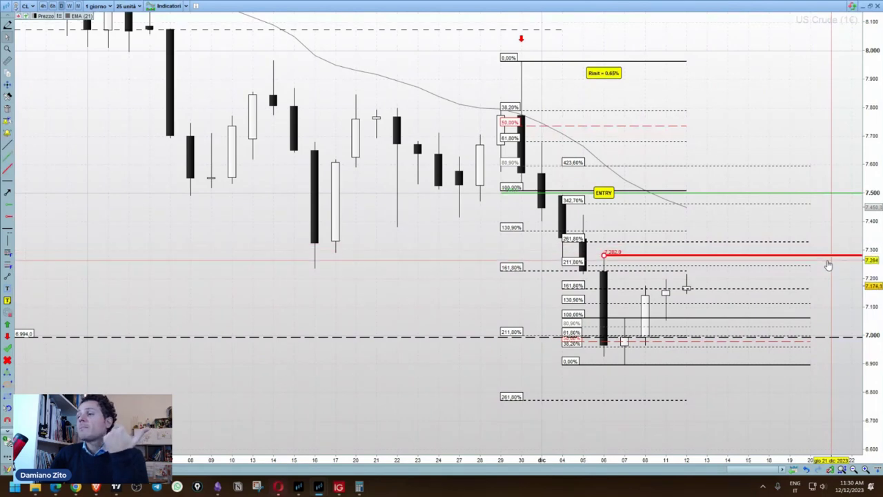
mouse_move(832, 247)
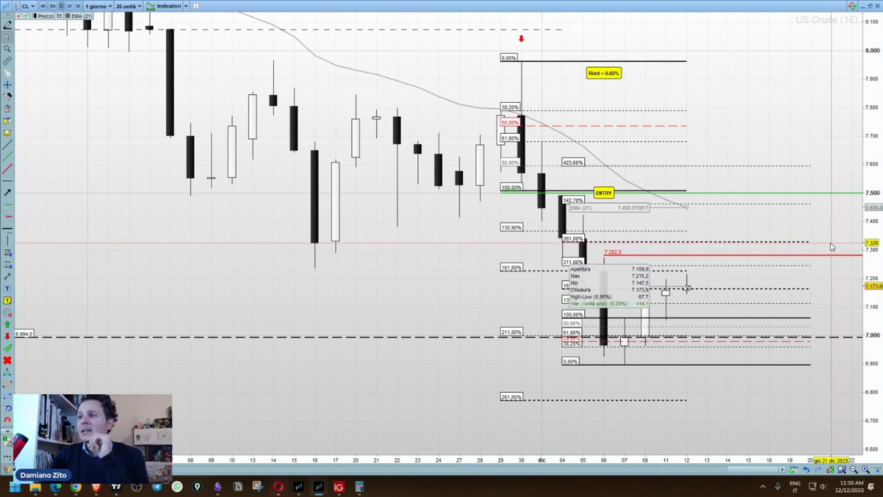
click(817, 256)
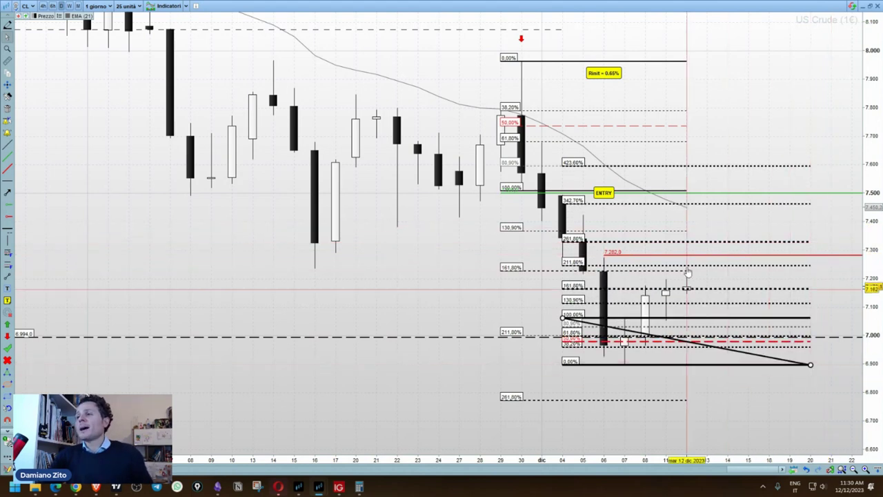
click(735, 215)
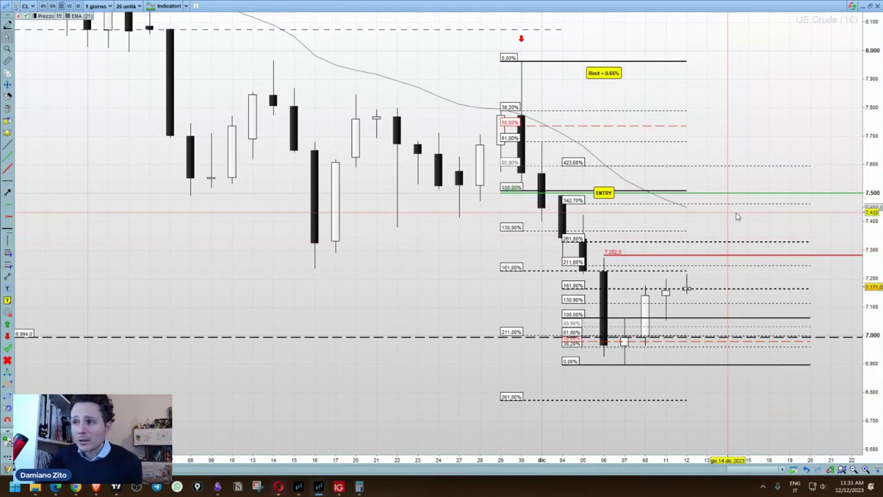
mouse_move(736, 216)
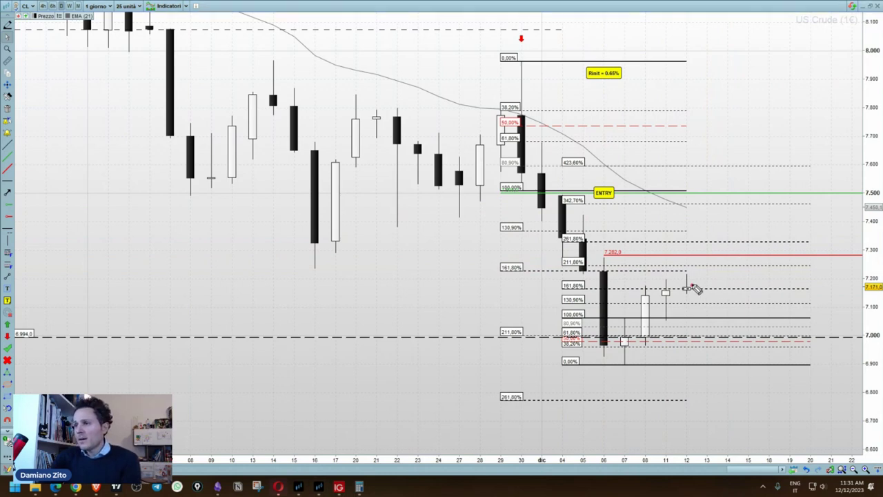
- Sketch freehand a rise from the 7 December low, a decline after 12 December and a mark near 261.80%, then clear the sketches
mouse_move(690, 286)
mouse_down()
mouse_move(686, 239)
mouse_move(702, 240)
mouse_move(700, 229)
mouse_move(724, 294)
mouse_up()
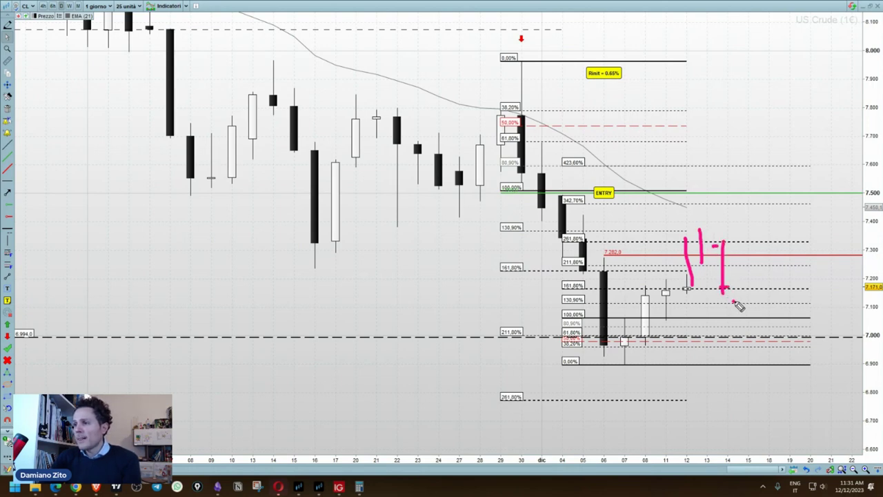
mouse_move(734, 301)
mouse_down()
mouse_move(749, 330)
mouse_move(757, 322)
mouse_up()
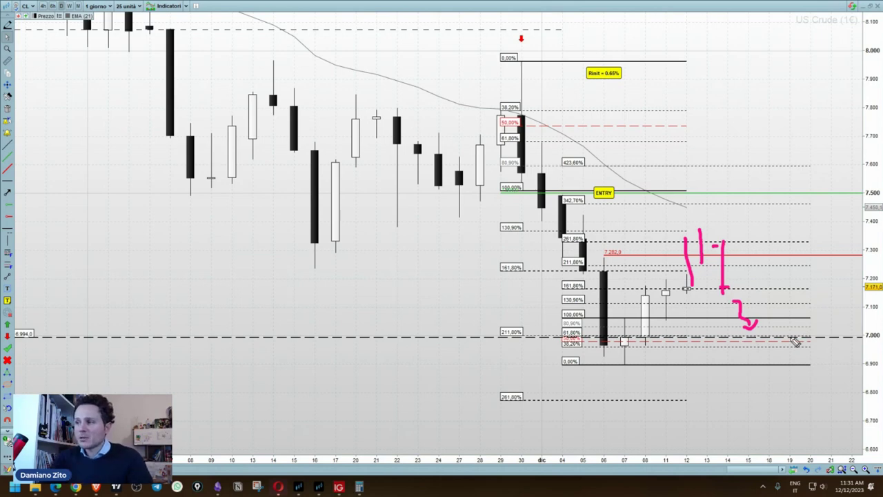
mouse_move(625, 364)
mouse_down()
mouse_move(647, 338)
mouse_move(757, 351)
mouse_move(808, 331)
mouse_move(810, 288)
mouse_move(825, 290)
mouse_up()
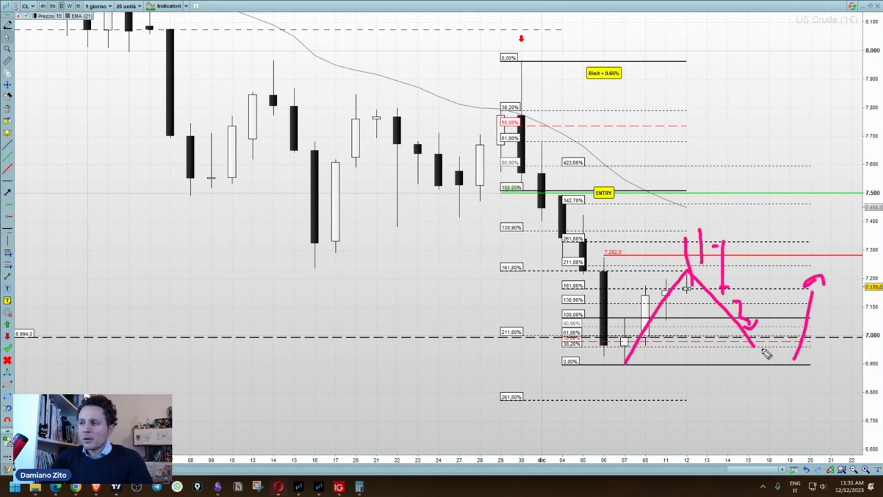
drag(755, 402, 821, 402)
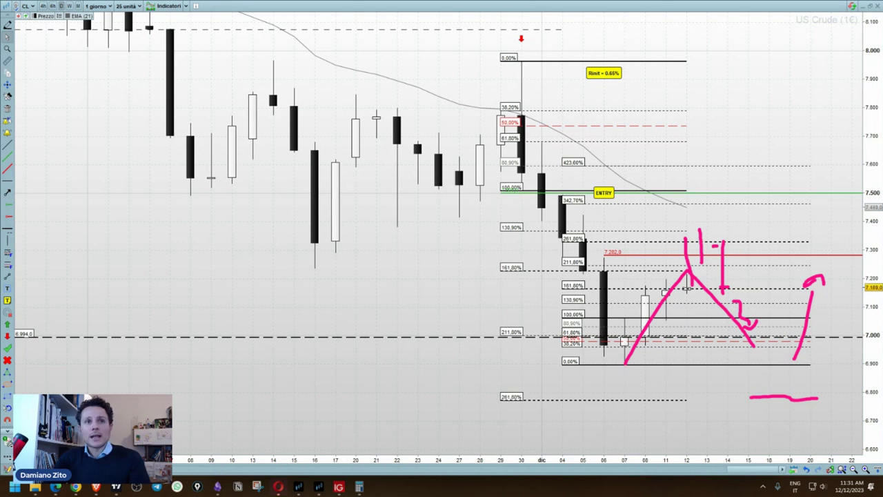
key(Escape)
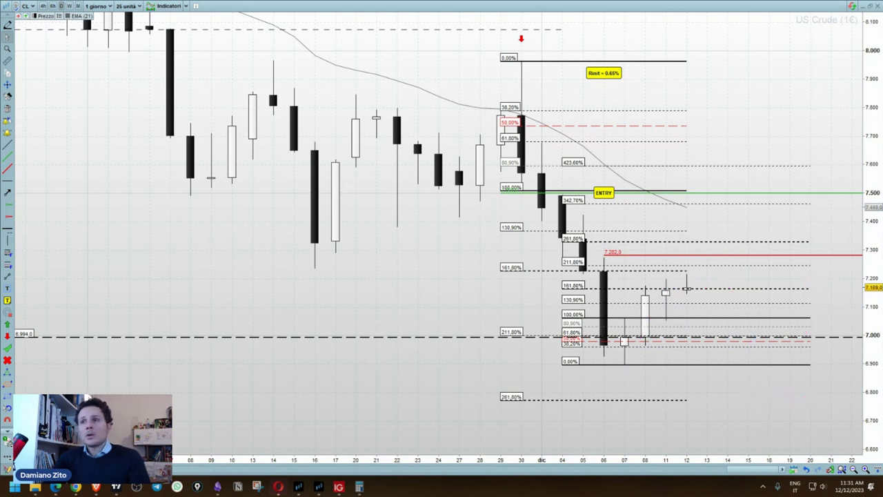
- Delete the Fibonacci retracement on the 7 December candle and the red line at 7.282
click(739, 365)
double_click(739, 364)
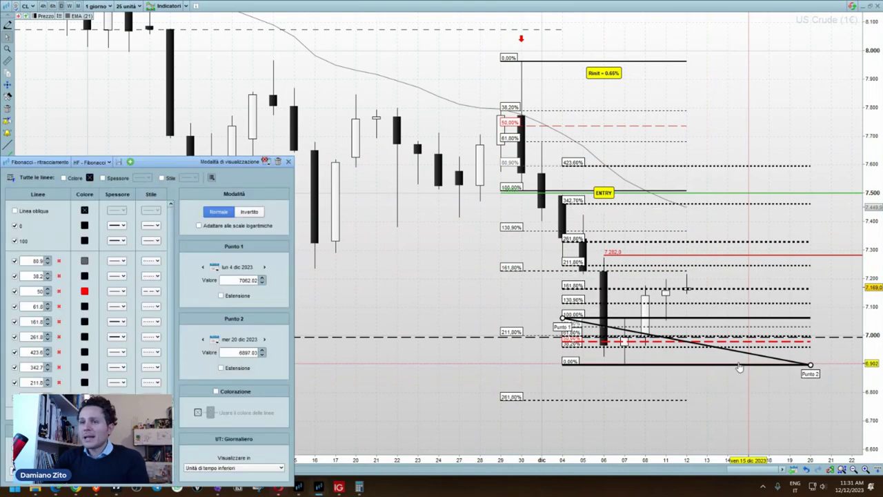
click(278, 161)
click(648, 273)
key(Escape)
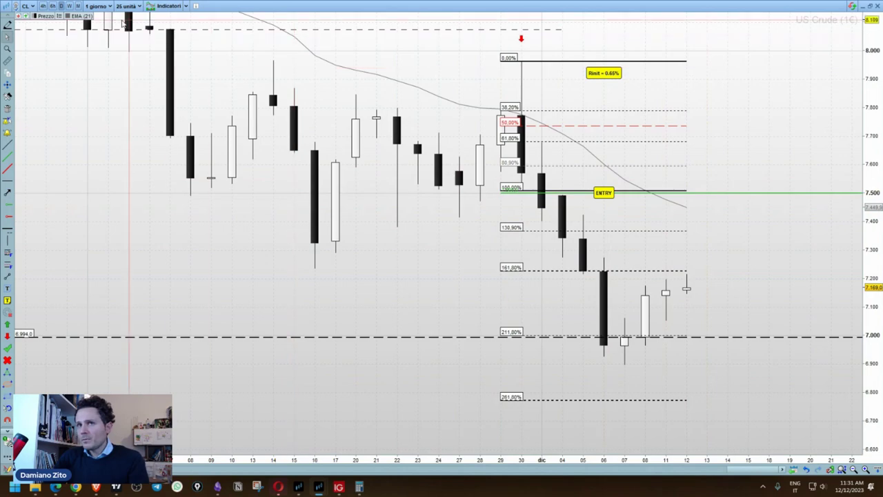
- Switch the chart to the weekly timeframe and draw a red horizontal line at 6.780 from the 27 November candle
click(69, 6)
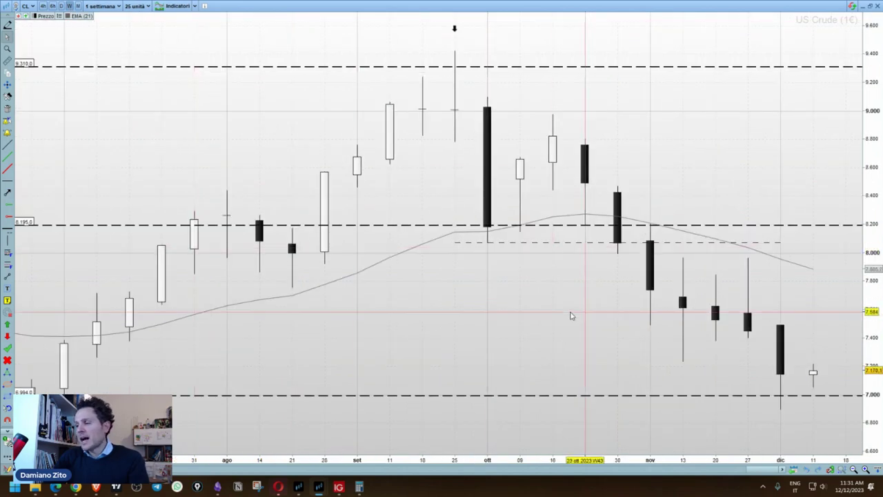
scroll(572, 316, down, 5)
drag(731, 333, 600, 333)
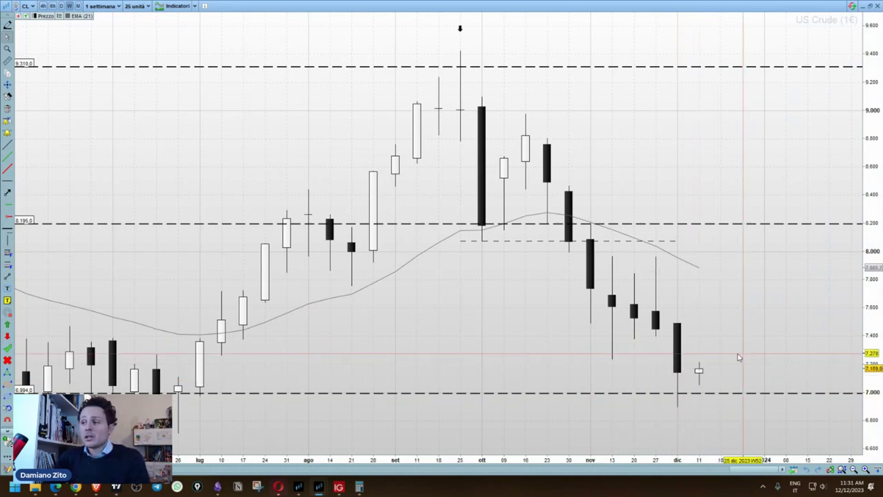
drag(736, 352, 708, 296)
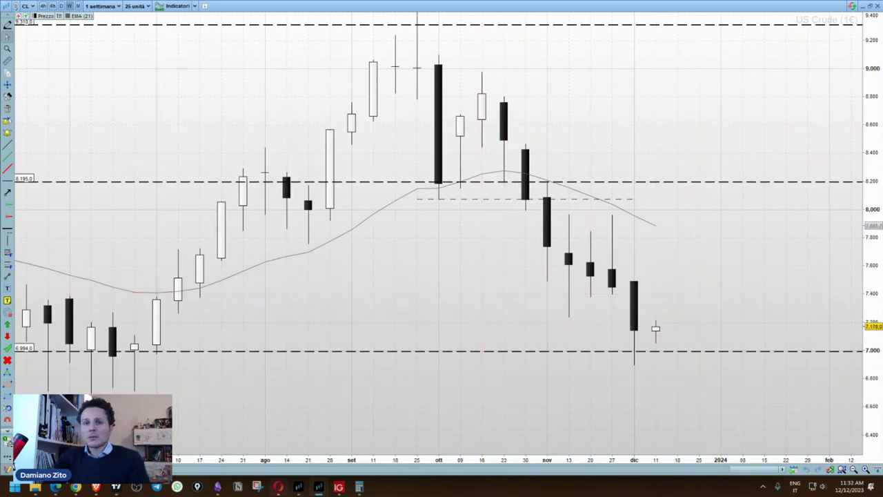
click(9, 215)
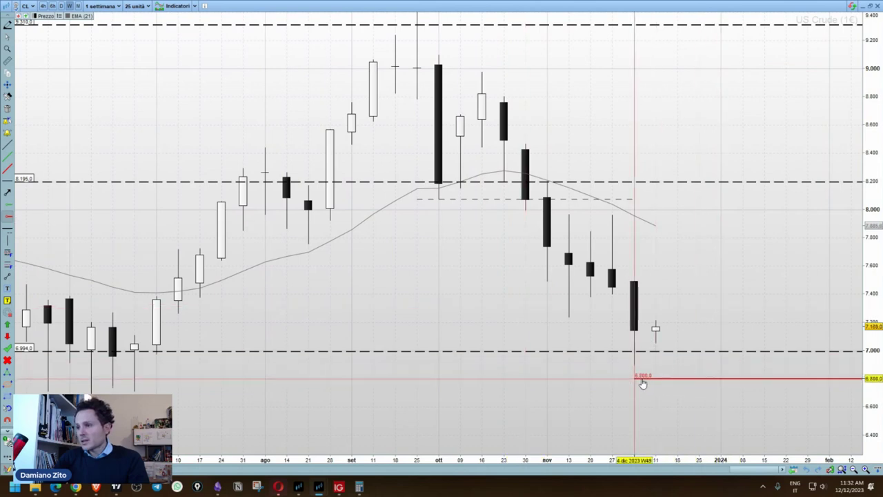
click(610, 379)
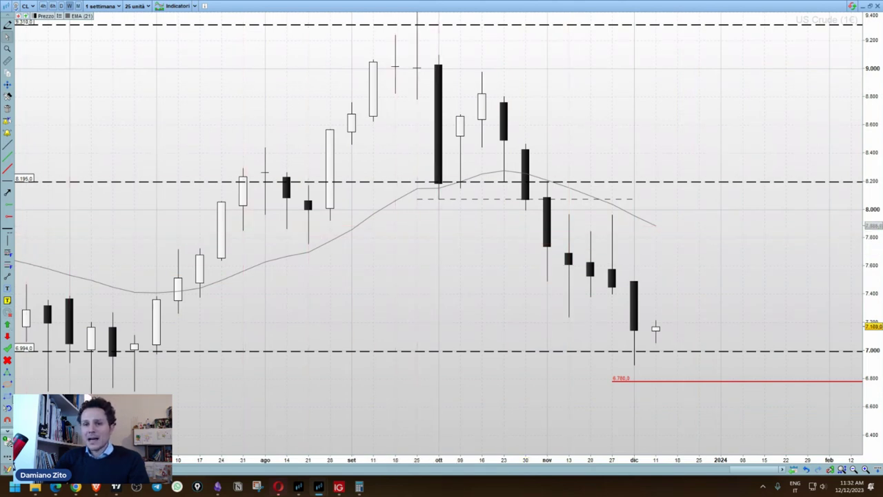
- Draw a rectangle from about 8.200 on the 30 October candle to about 7.500 on 6 November, and shift it onto the 13 November candle
click(7, 396)
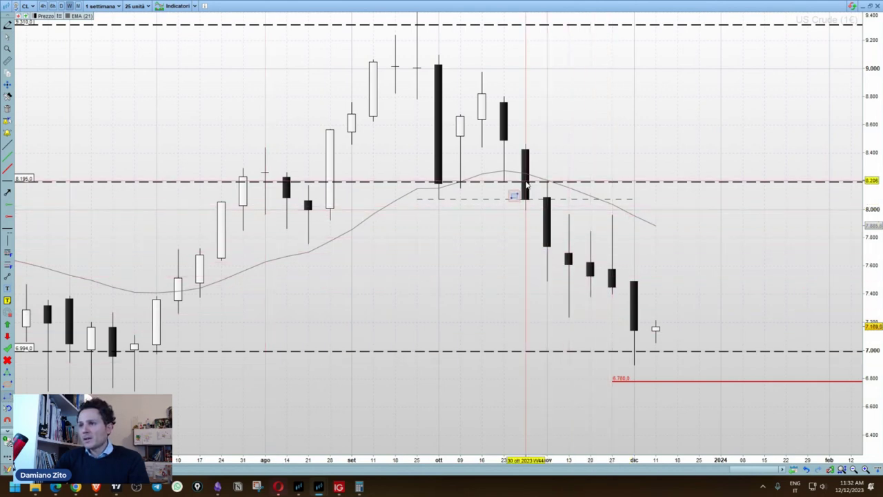
click(528, 199)
click(547, 280)
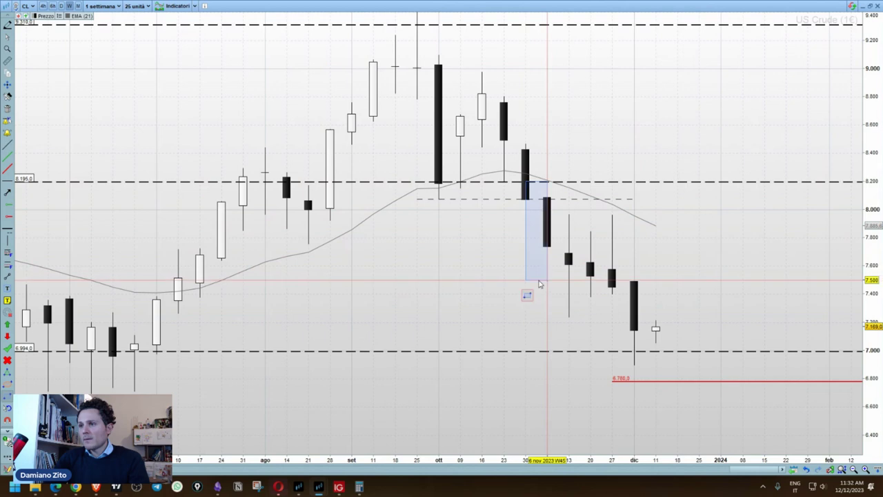
drag(549, 268, 586, 300)
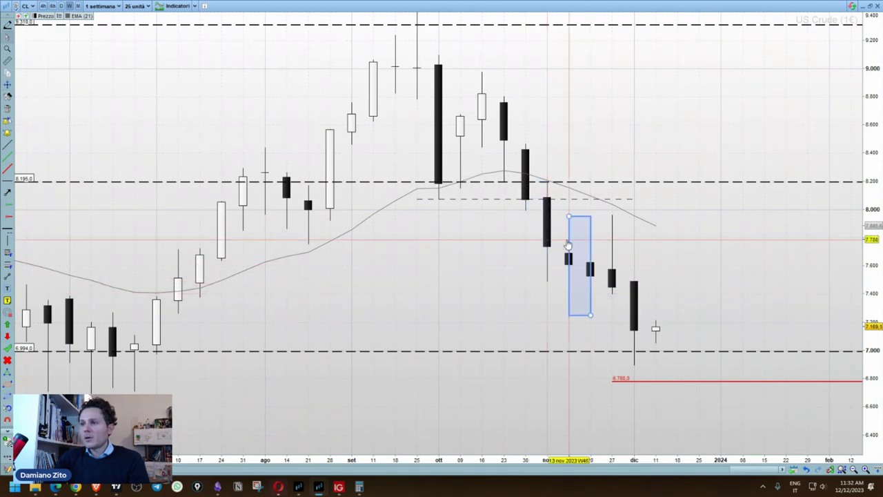
mouse_move(568, 243)
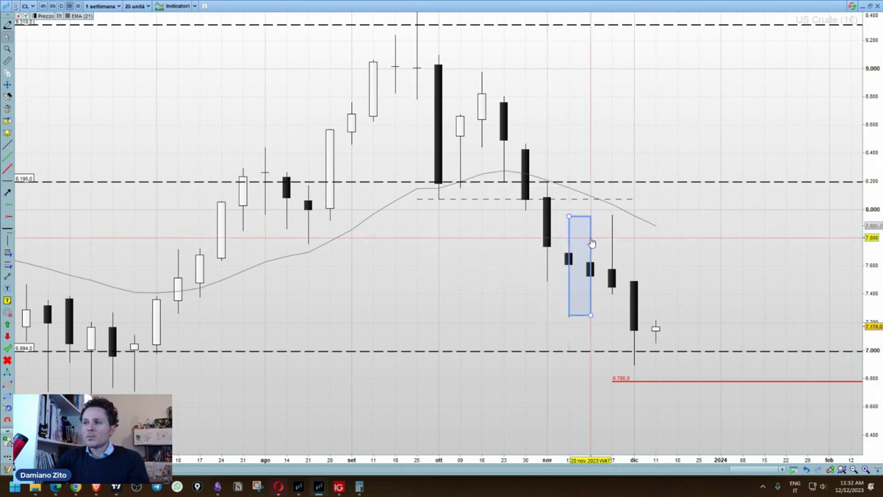
- Place the rectangle between about 7.500 and 6.780, spanning the 27 November to 11 December candles, and delete it
drag(587, 254, 626, 307)
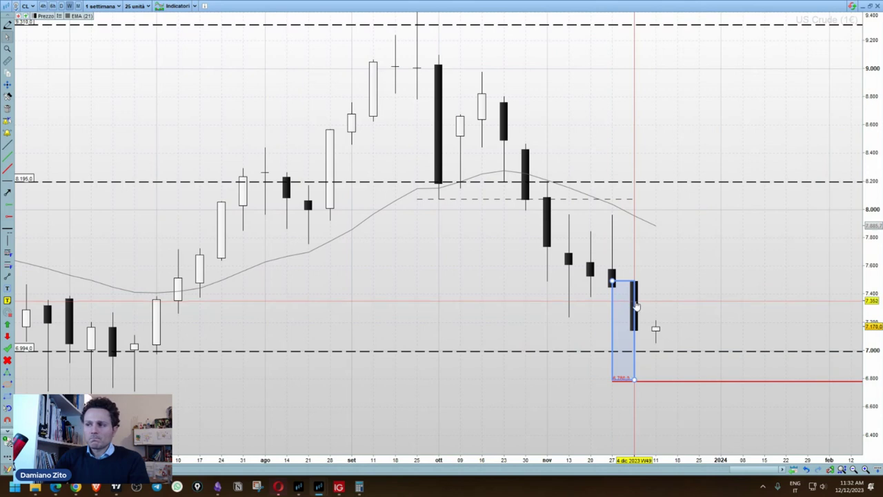
drag(638, 307, 655, 325)
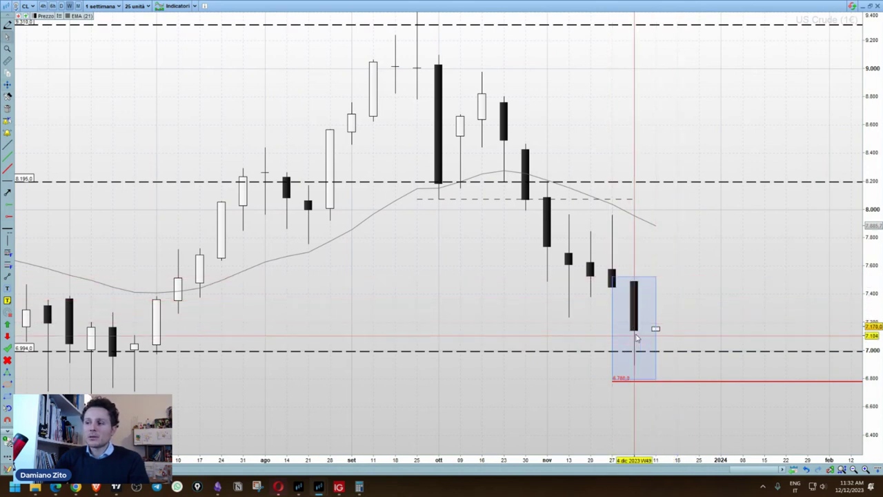
mouse_move(636, 332)
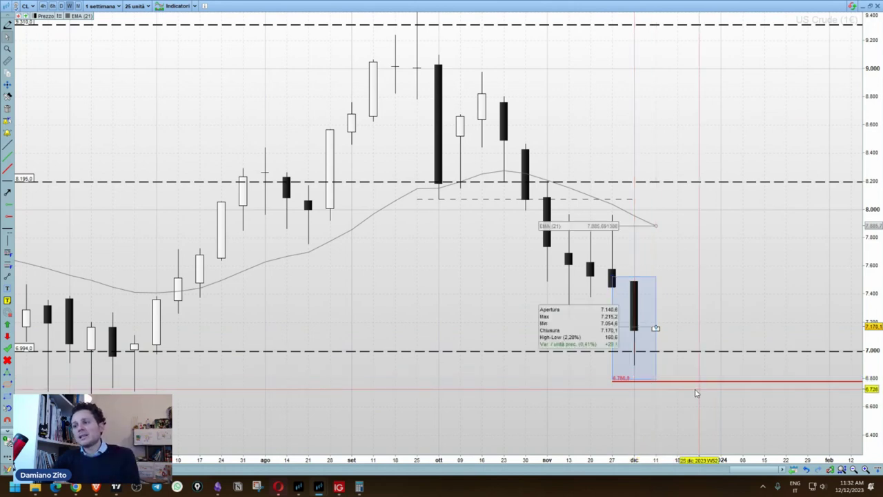
key(Delete)
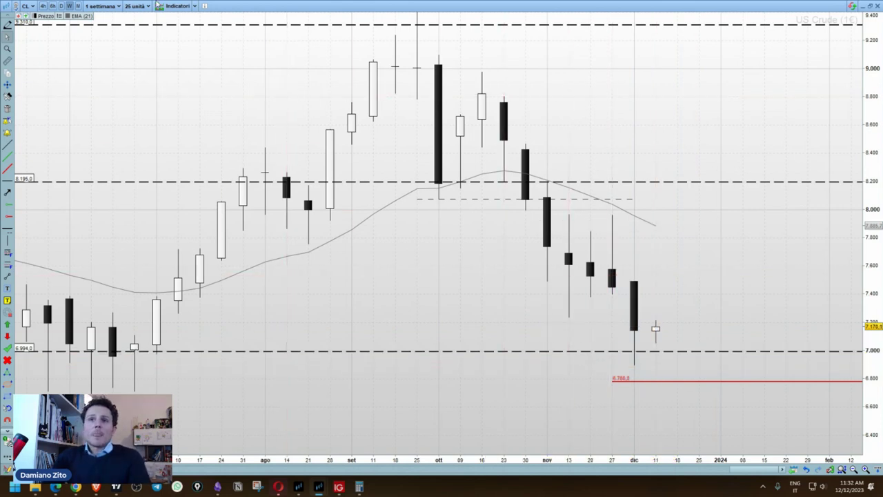
- Switch the chart to the daily timeframe and examine the price action up to 12 December against the 6.780 line
click(60, 5)
mouse_move(278, 171)
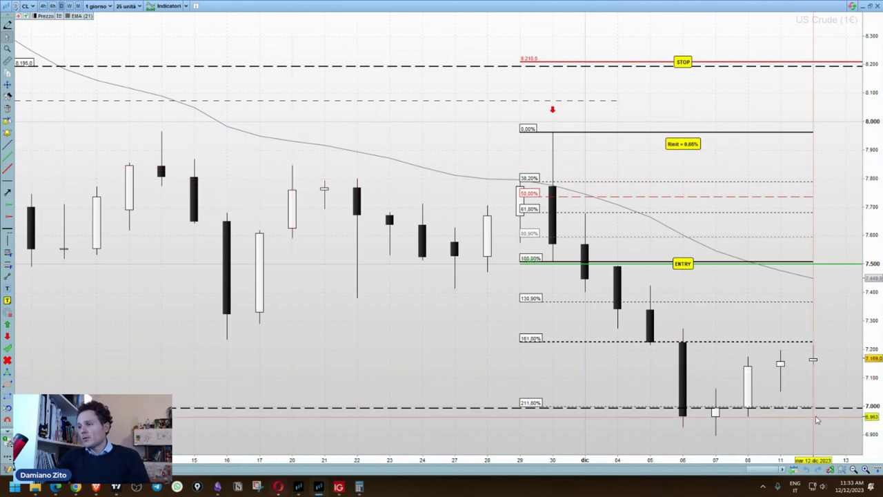
drag(813, 362, 788, 329)
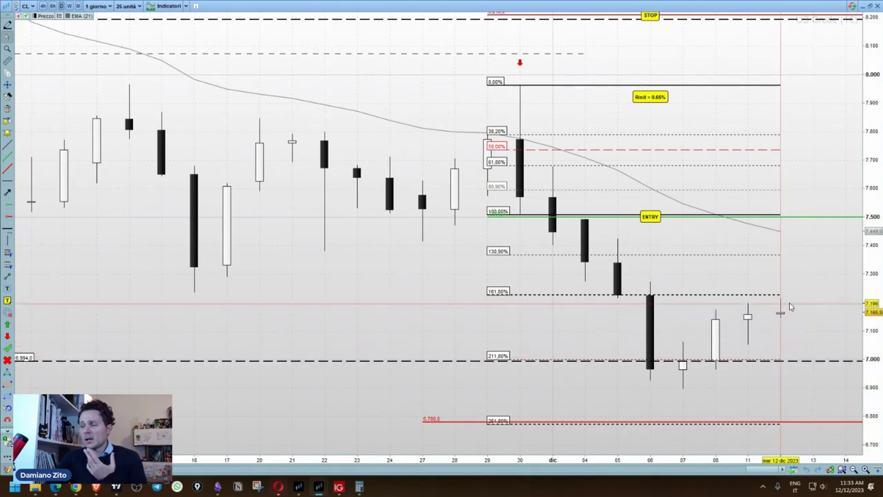
mouse_move(794, 344)
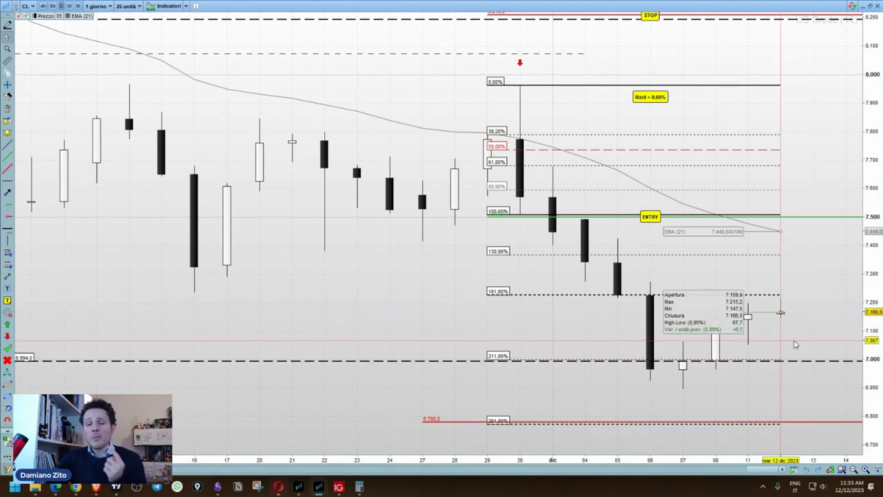
drag(800, 347, 796, 324)
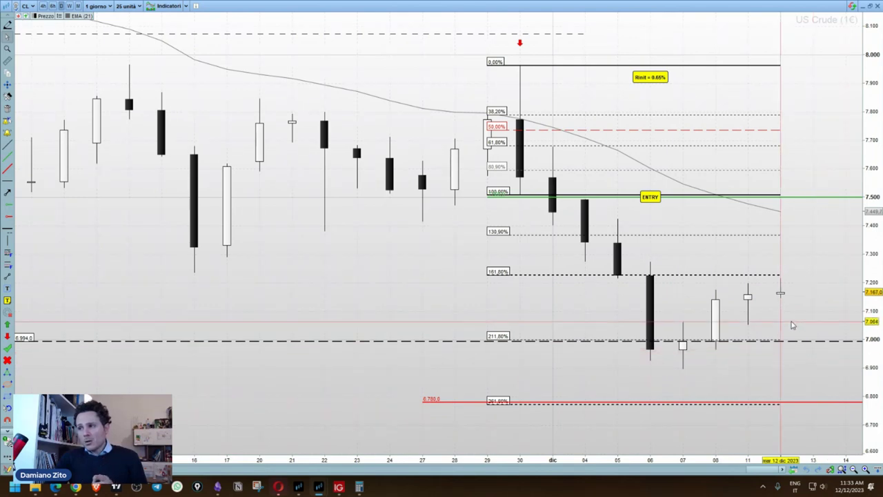
drag(791, 323, 743, 318)
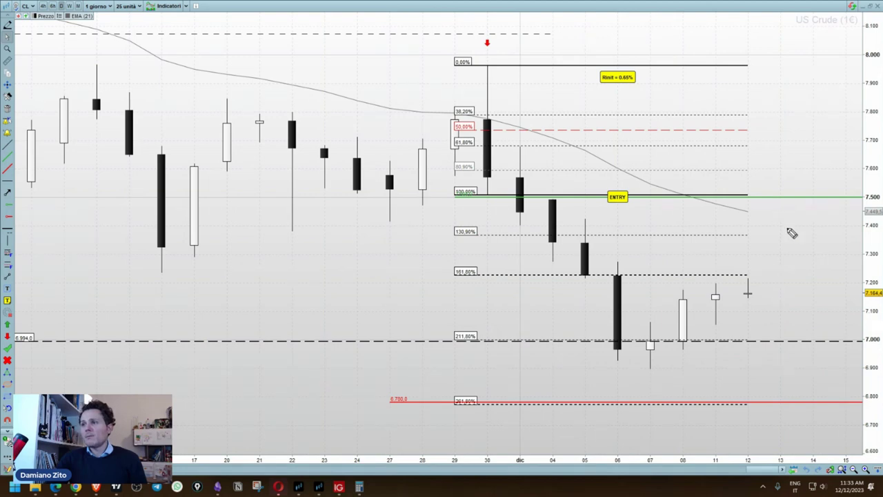
- Sketch a freehand box from about 7.440 down to about 7.300 starting at 12 December, with a zigzag inside it
mouse_move(752, 206)
mouse_down()
mouse_move(749, 254)
mouse_move(853, 220)
mouse_up()
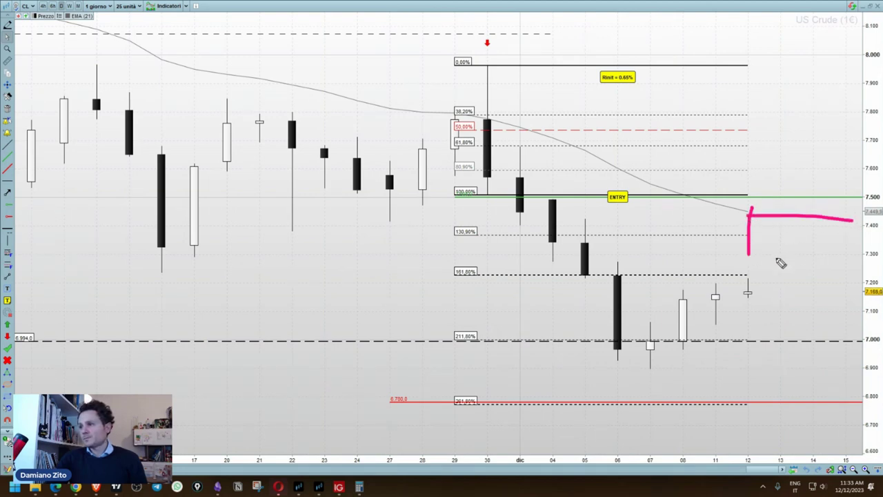
drag(749, 253, 857, 254)
drag(852, 219, 857, 254)
mouse_move(749, 235)
mouse_down()
mouse_move(820, 244)
mouse_move(851, 228)
mouse_up()
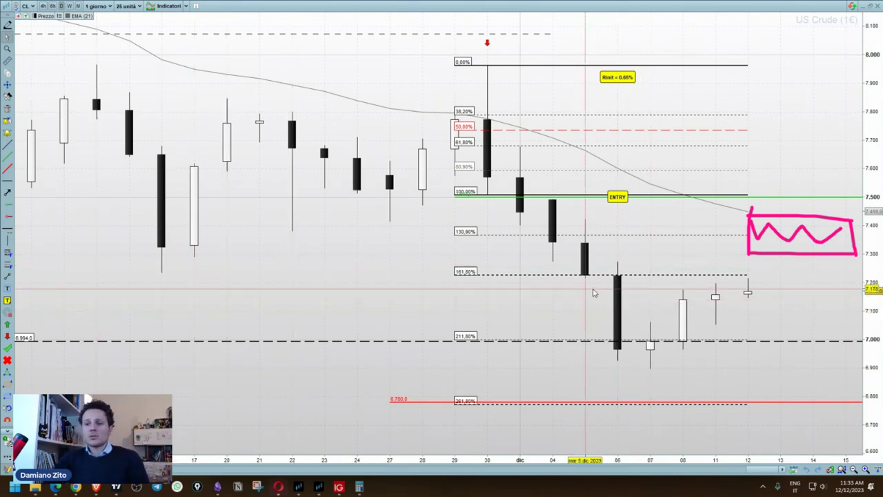
- Switch to the 2023 Professione Trader - Management Tool spreadsheet, show its Riepilogo sheet and clear the freehand sketches
click(100, 488)
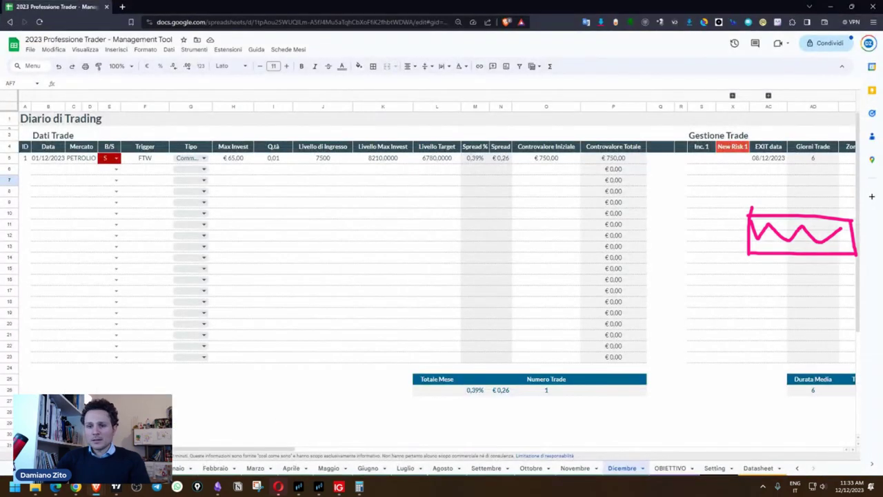
key(ctrl+shift+Page_Up)
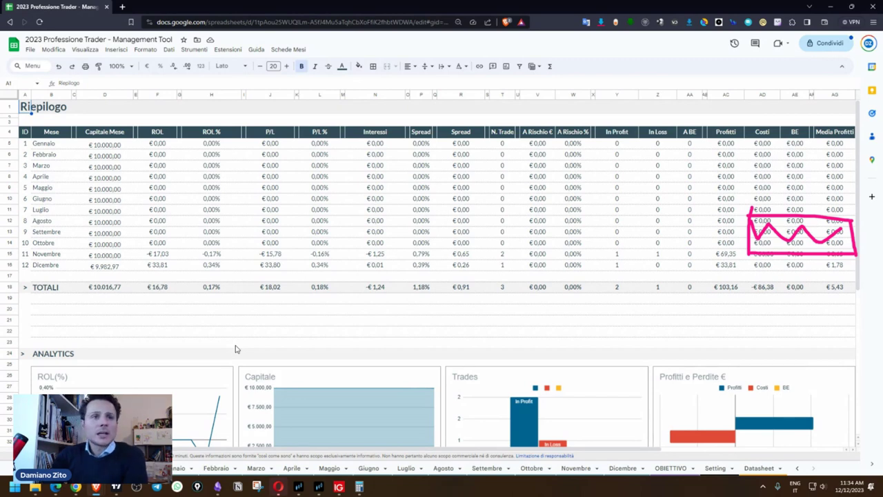
key(Escape)
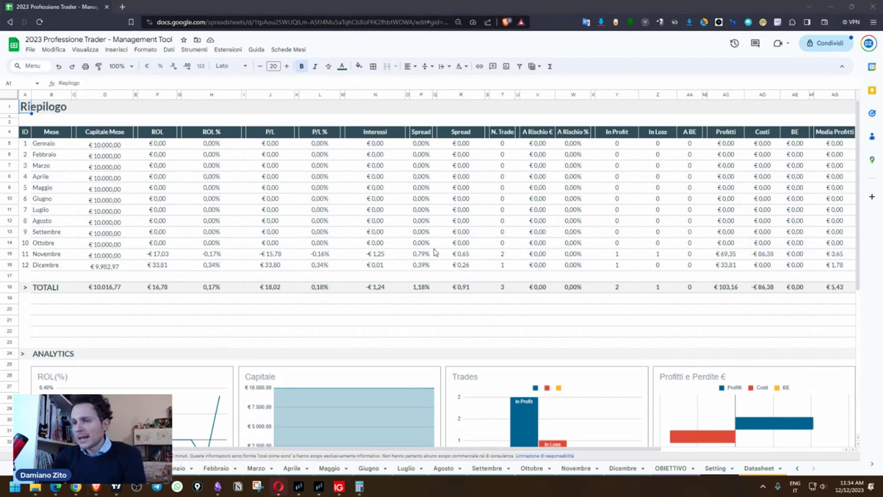